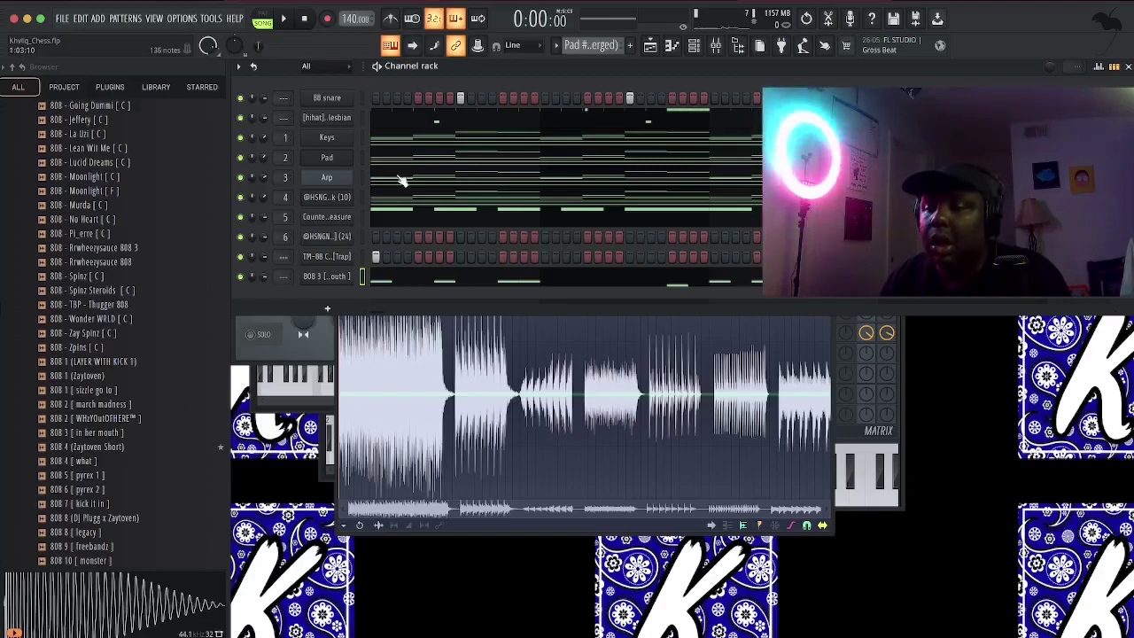
Go through the Keys to Counter Measure channels one by one and view the Counter Measure sampler's settings.
click(362, 137)
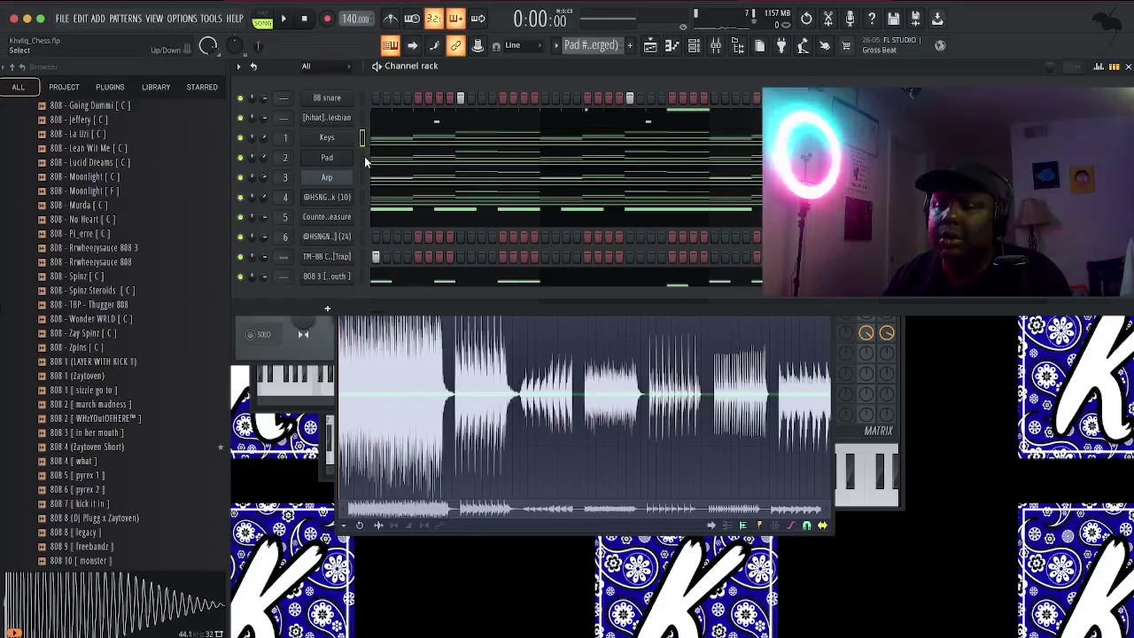
click(363, 177)
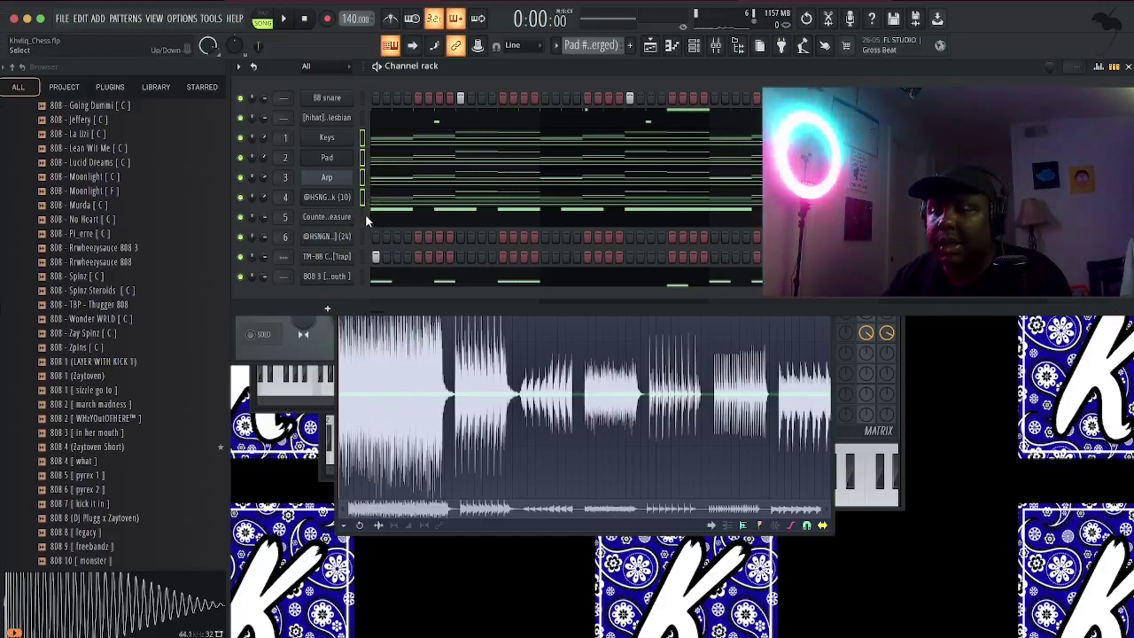
click(362, 217)
click(336, 219)
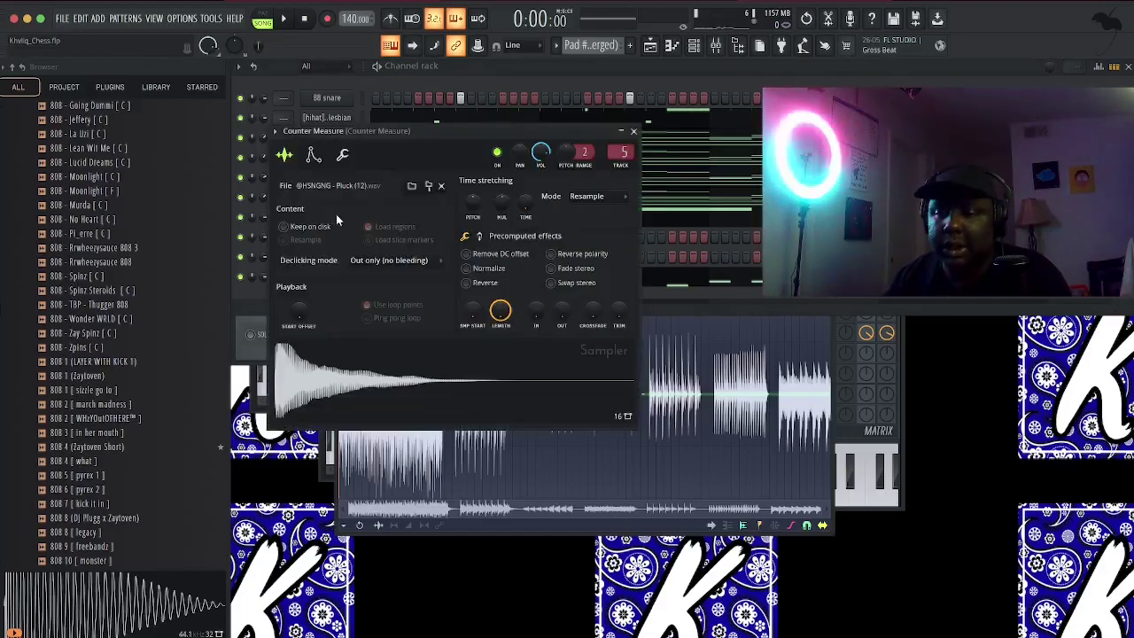
click(633, 131)
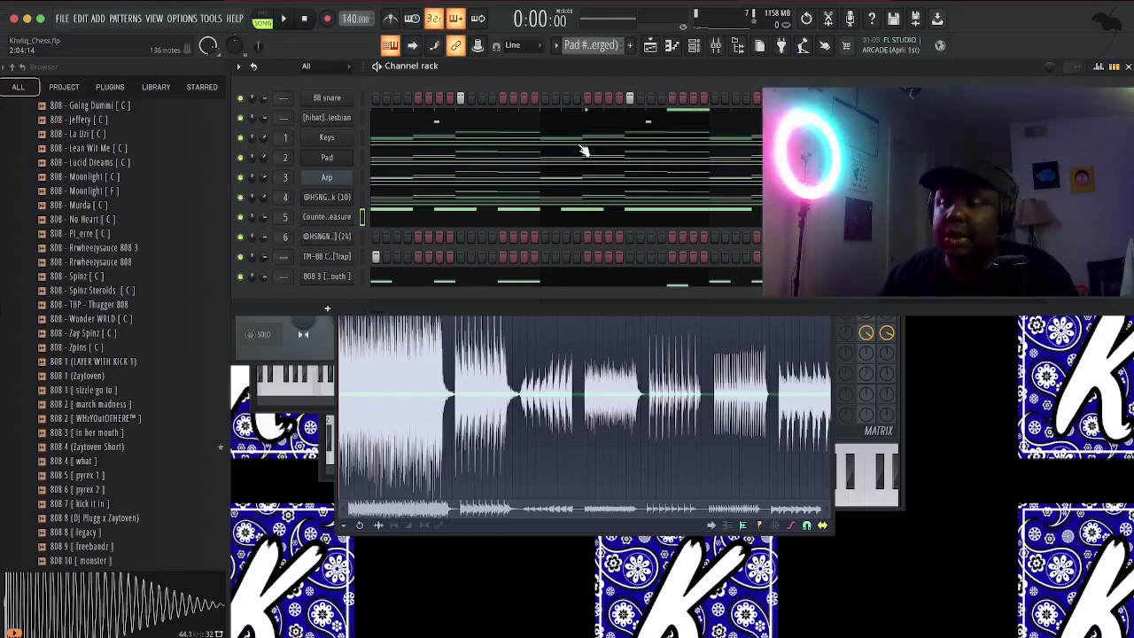
Show the playlist and split the merged Pad #2 pattern by channel.
click(653, 49)
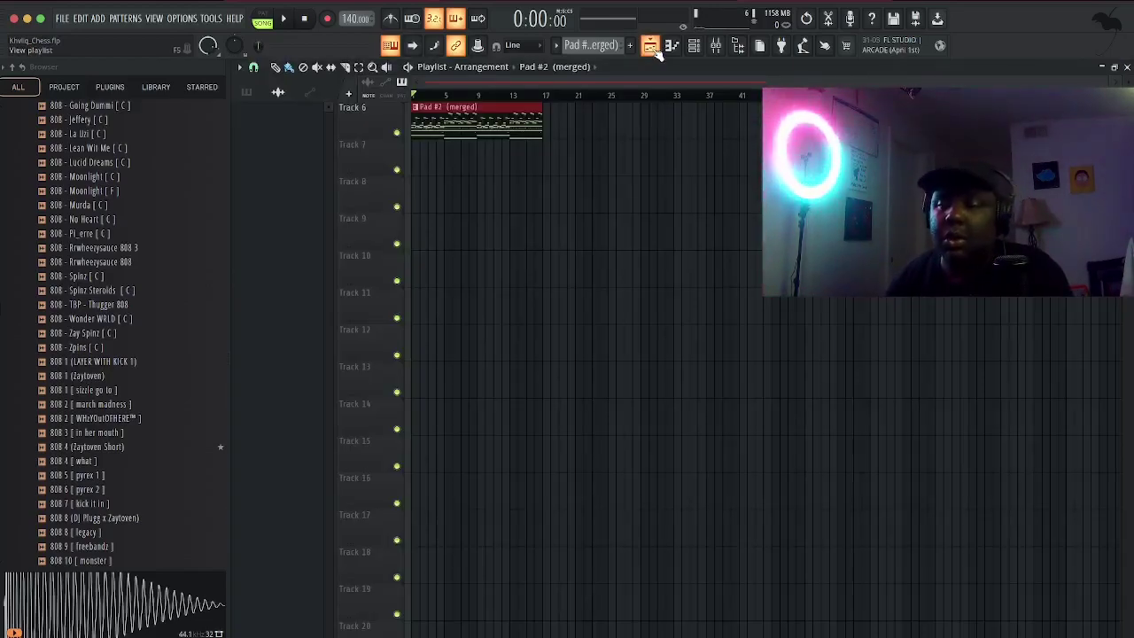
click(564, 45)
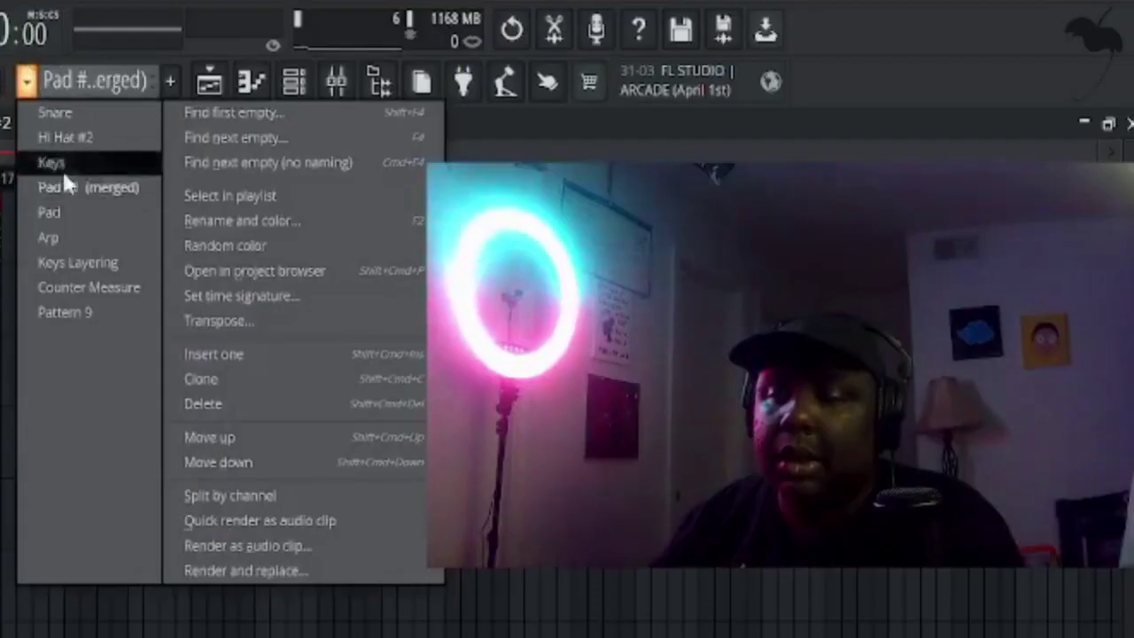
click(247, 497)
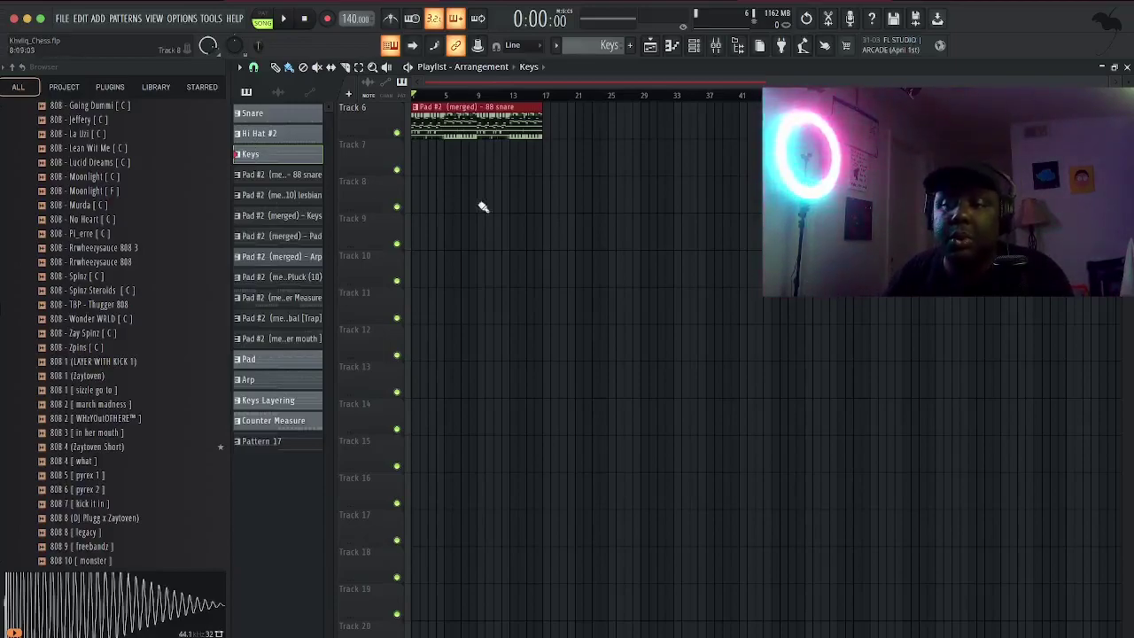
Remove the remaining merged 88 snare clip and place all nine split Pad #2 patterns on Tracks 6 to 14 from bar 1.
right_click(492, 135)
click(265, 342)
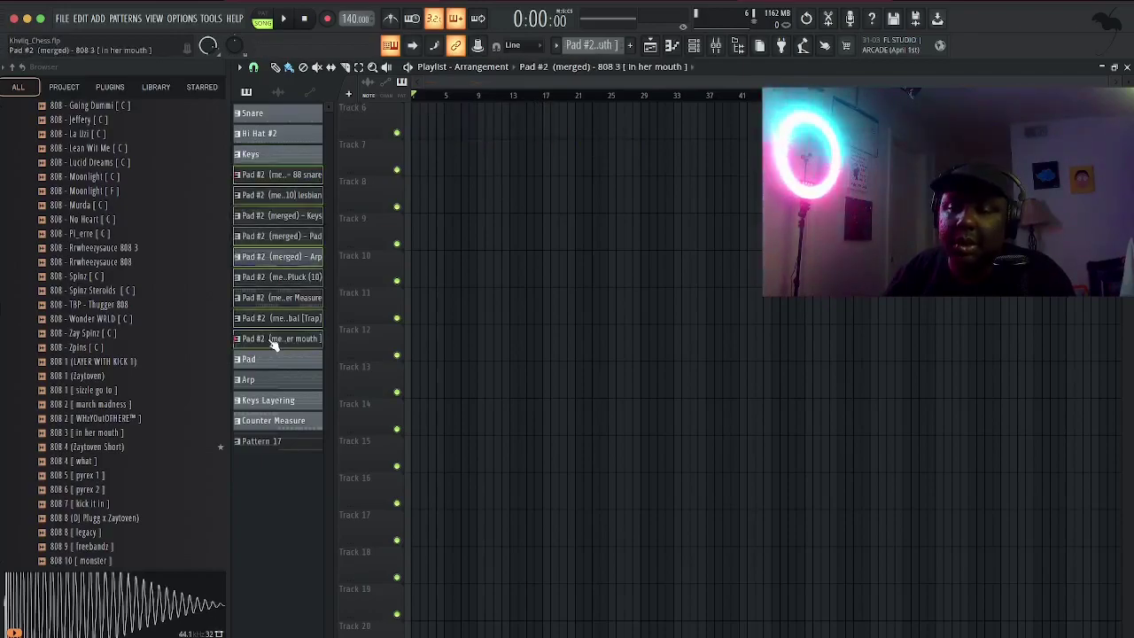
drag(286, 177, 414, 210)
Duplicate the block of nine split pattern clips ten times end to end along the timeline.
key(super+b)
key(super+b)
key(super+b)
key(super+b)
key(super+b)
key(super+b)
key(super+b)
key(super+b)
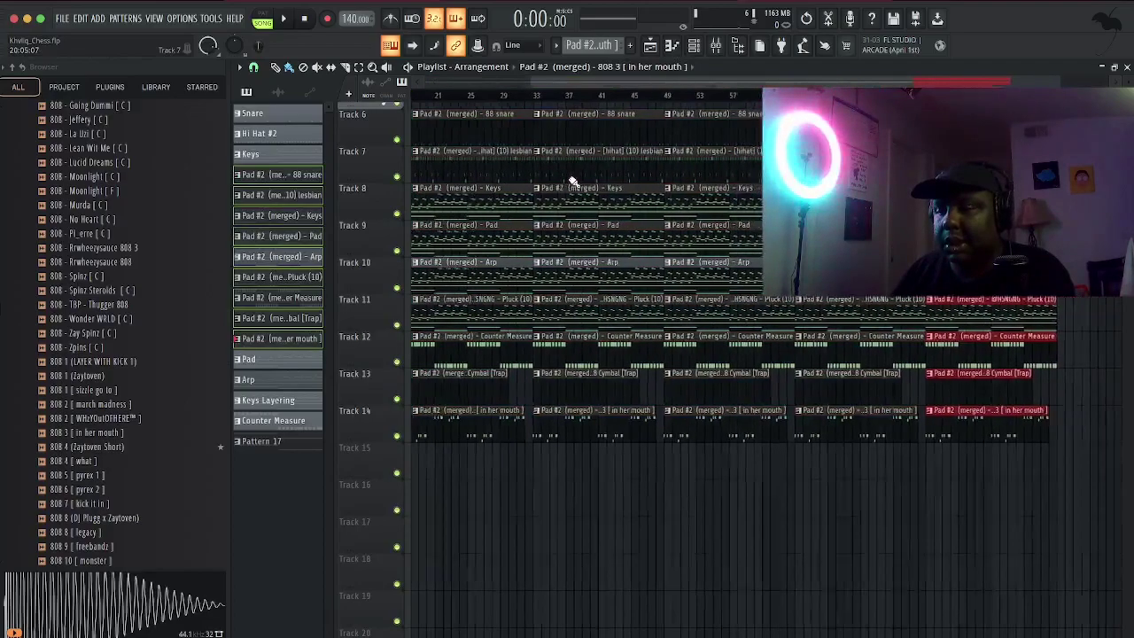
key(super+b)
key(super+b)
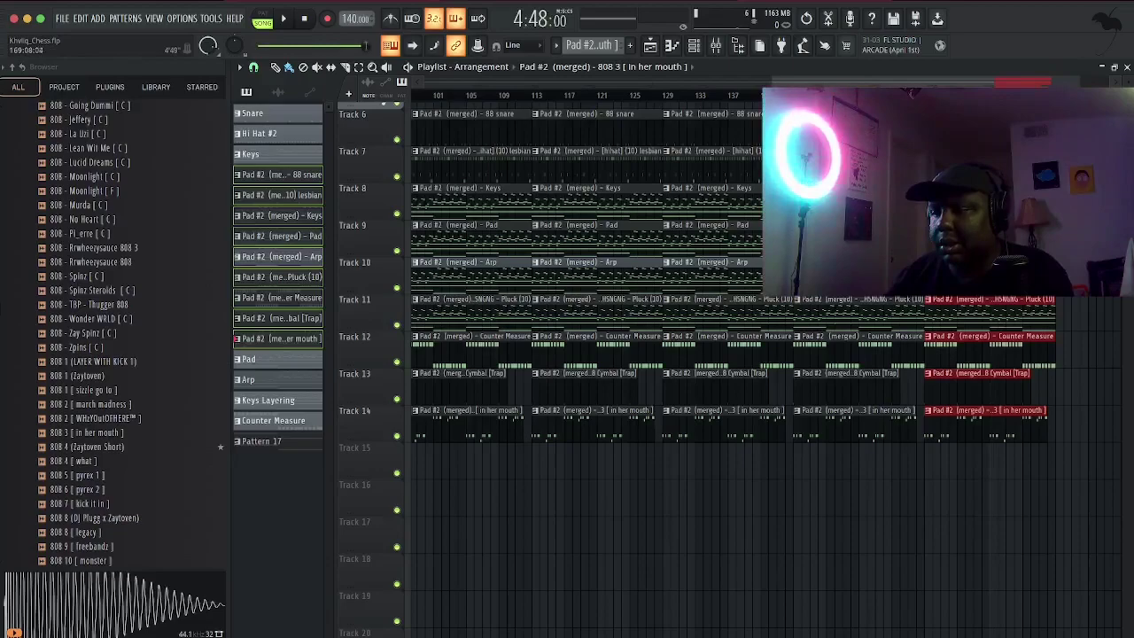
Delete all clips from bar 113 onward on Tracks 6 to 14 and put the playhead near bar 109 to check the song length.
click(358, 68)
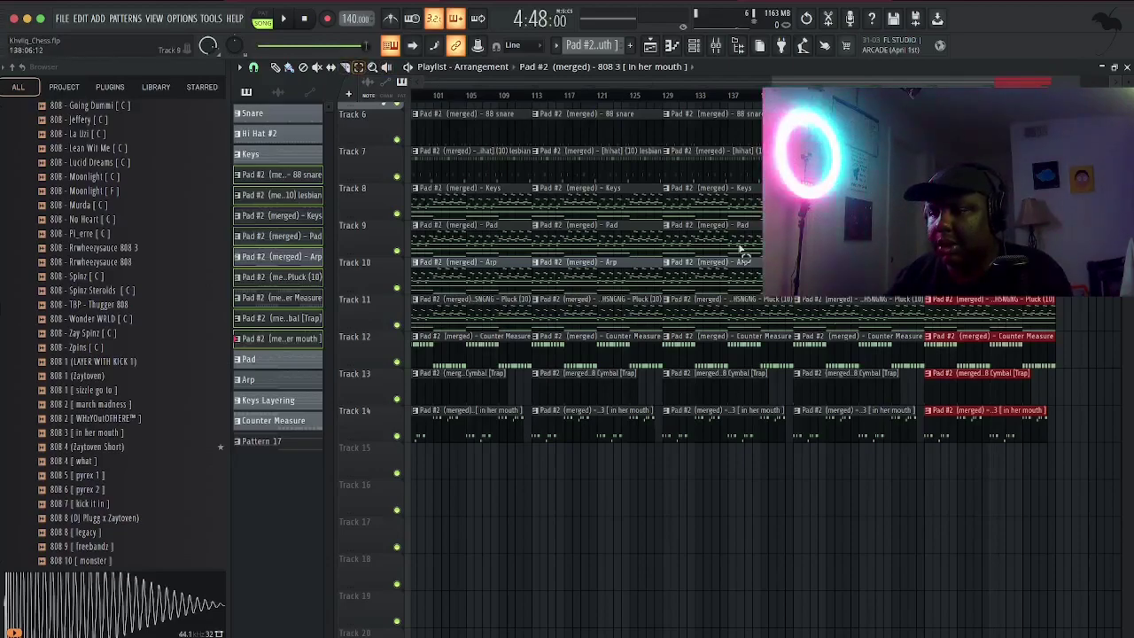
drag(577, 109, 1124, 581)
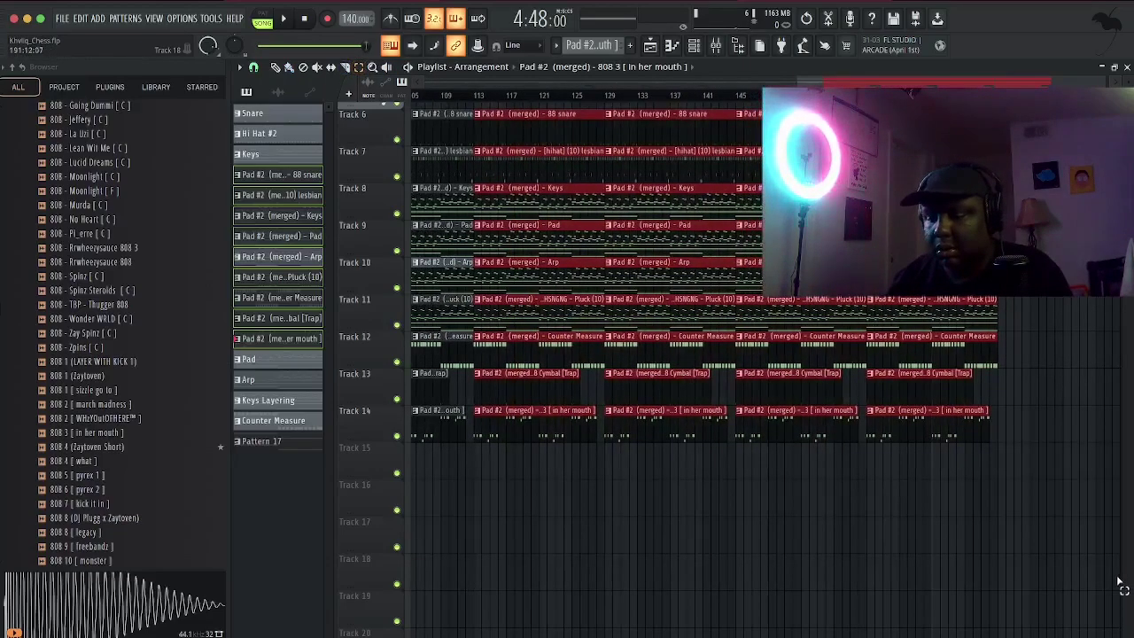
key(Delete)
scroll(1022, 284, left, 5)
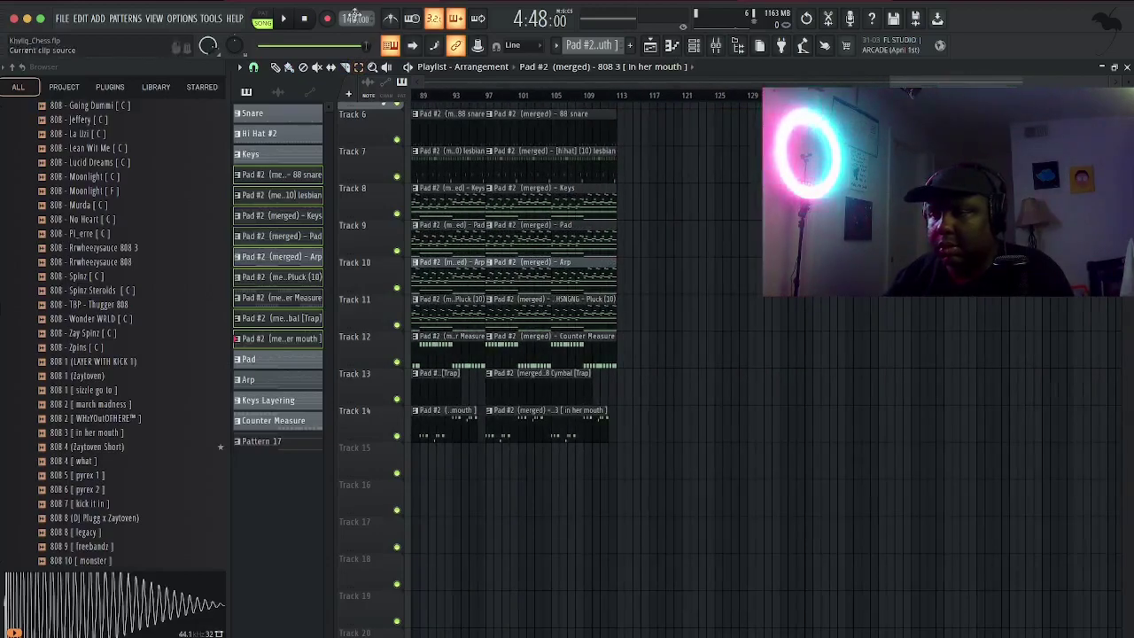
click(585, 94)
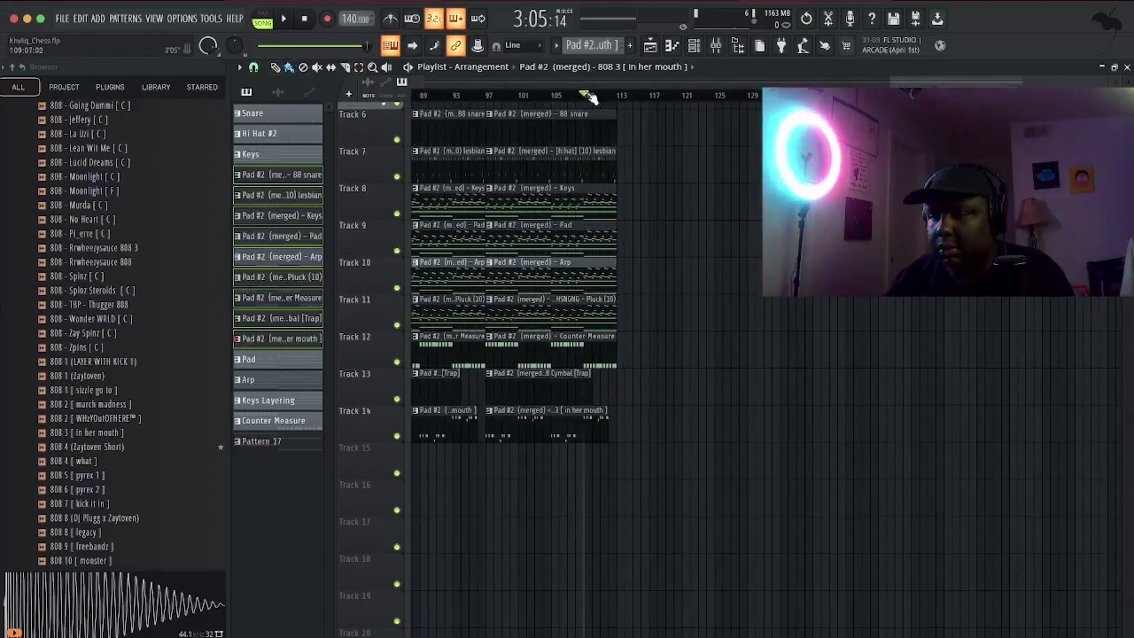
Delete the first 16-bar clips of the 88 snare, hi-hat, Counter Measure, cymbal and 808 patterns.
drag(914, 81, 208, 43)
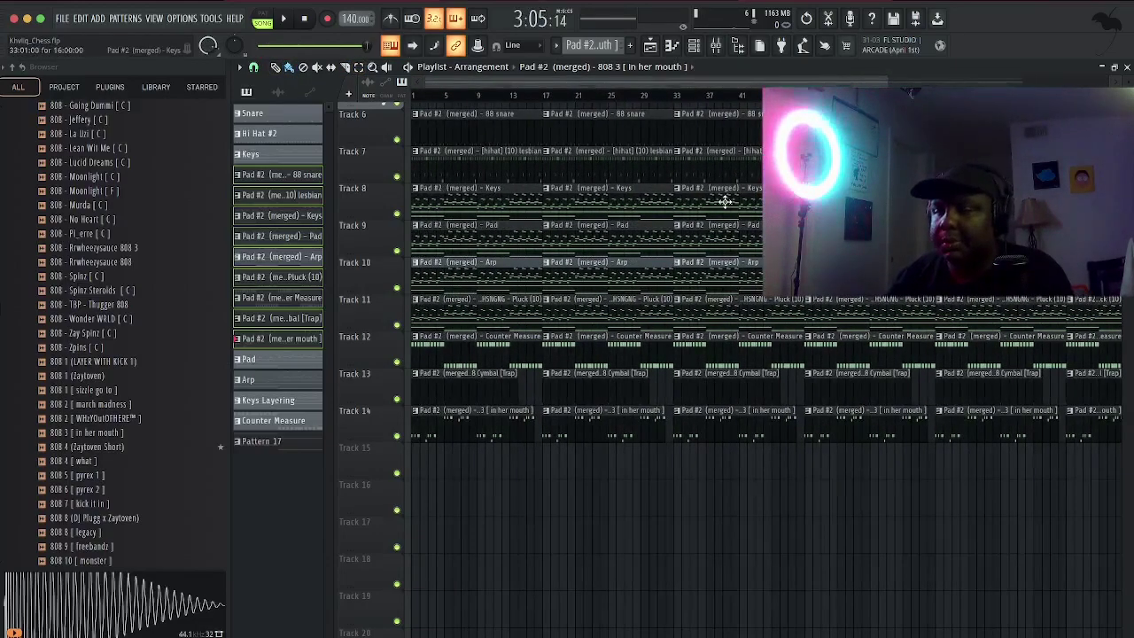
scroll(620, 237, down, 2)
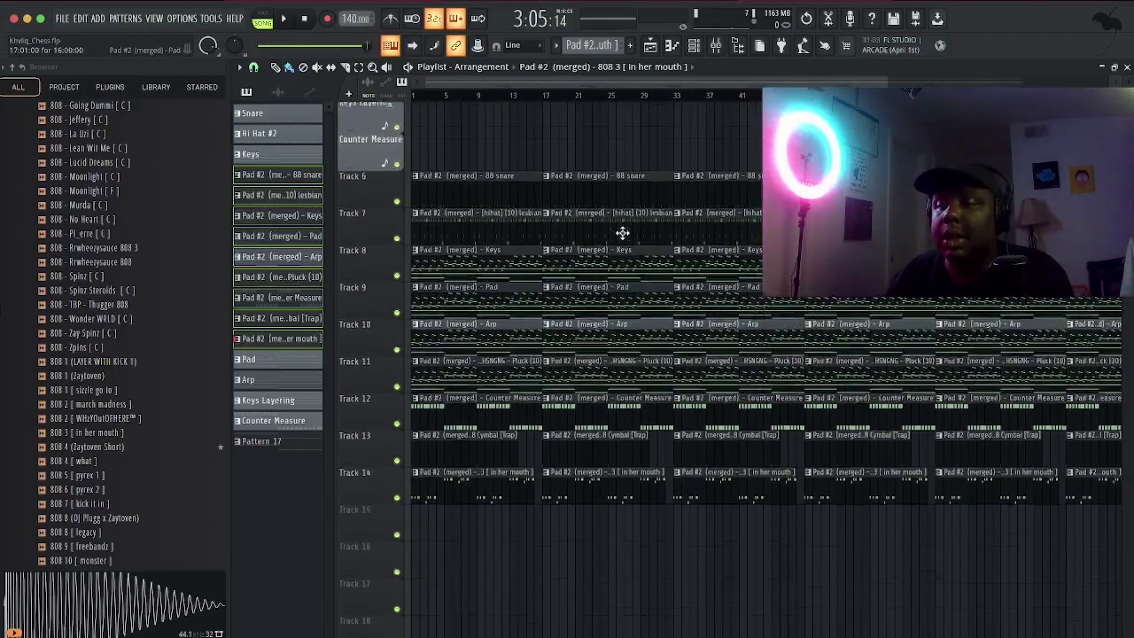
scroll(620, 239, up, 1)
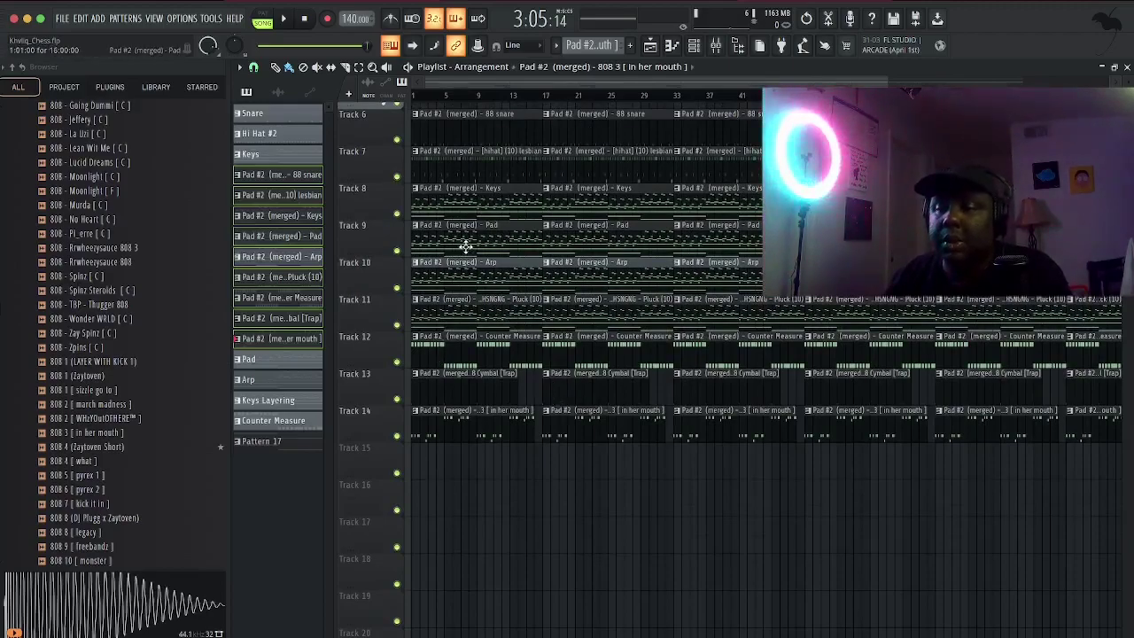
scroll(483, 189, down, 1)
scroll(474, 185, up, 1)
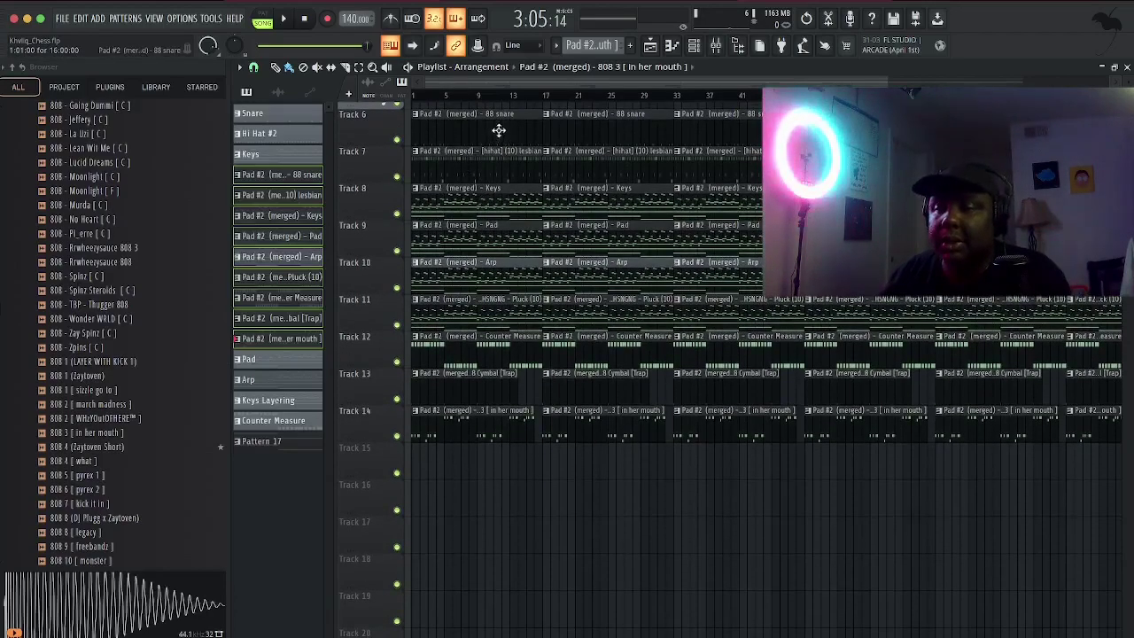
right_click(499, 124)
right_click(506, 159)
right_click(490, 350)
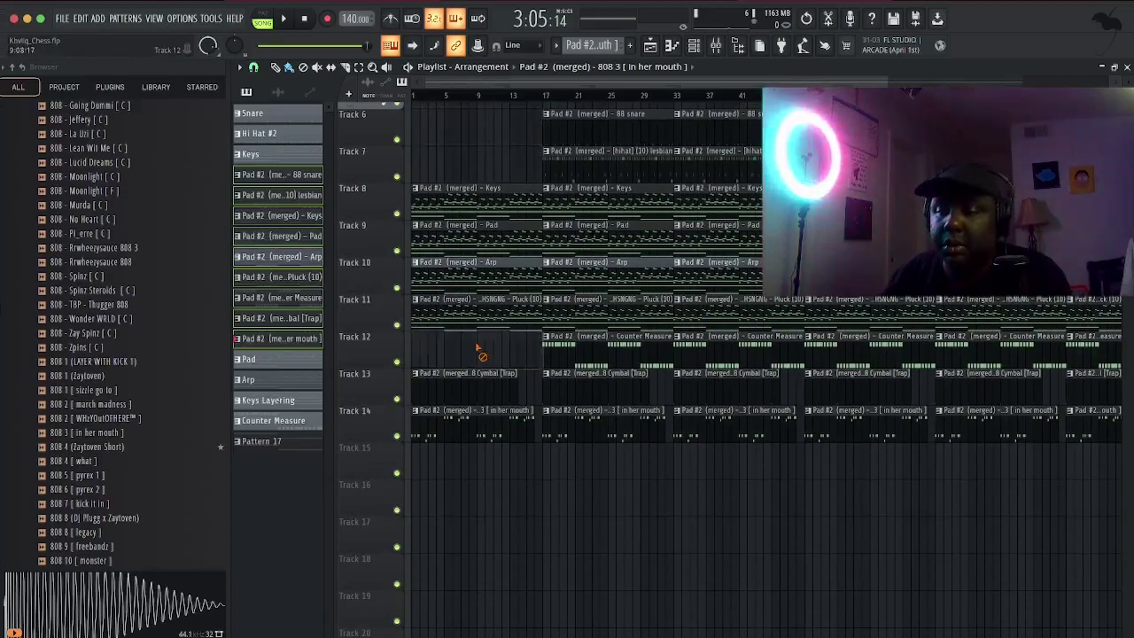
right_click(495, 381)
right_click(499, 413)
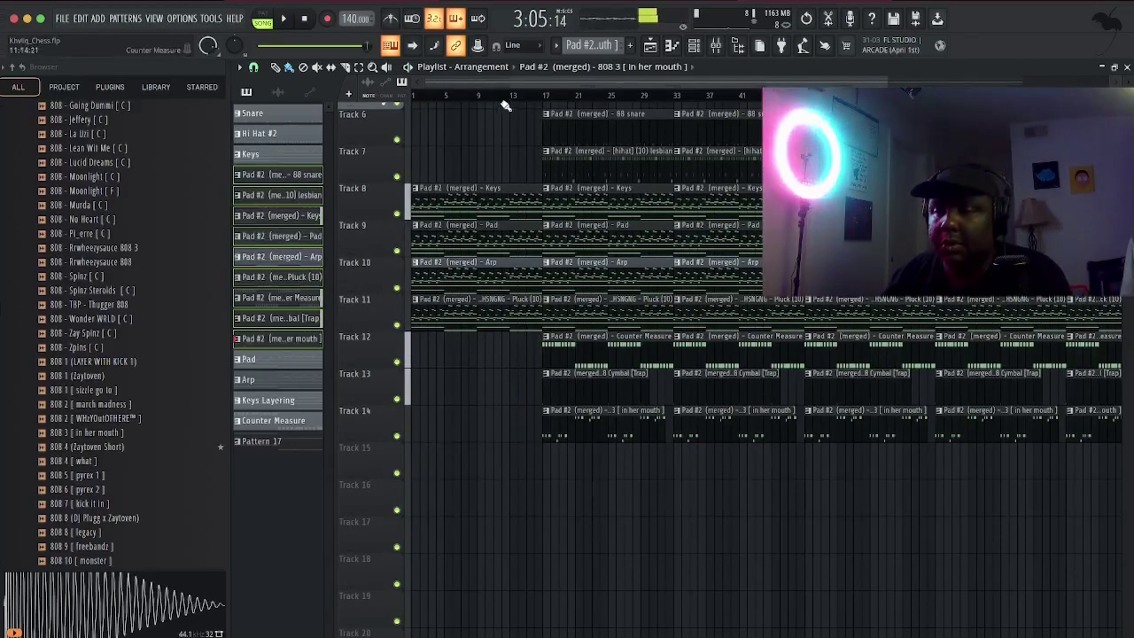
Audition the 16-bar intro and delete its Pluck, Arp and Pad clips, leaving only Keys.
key(space)
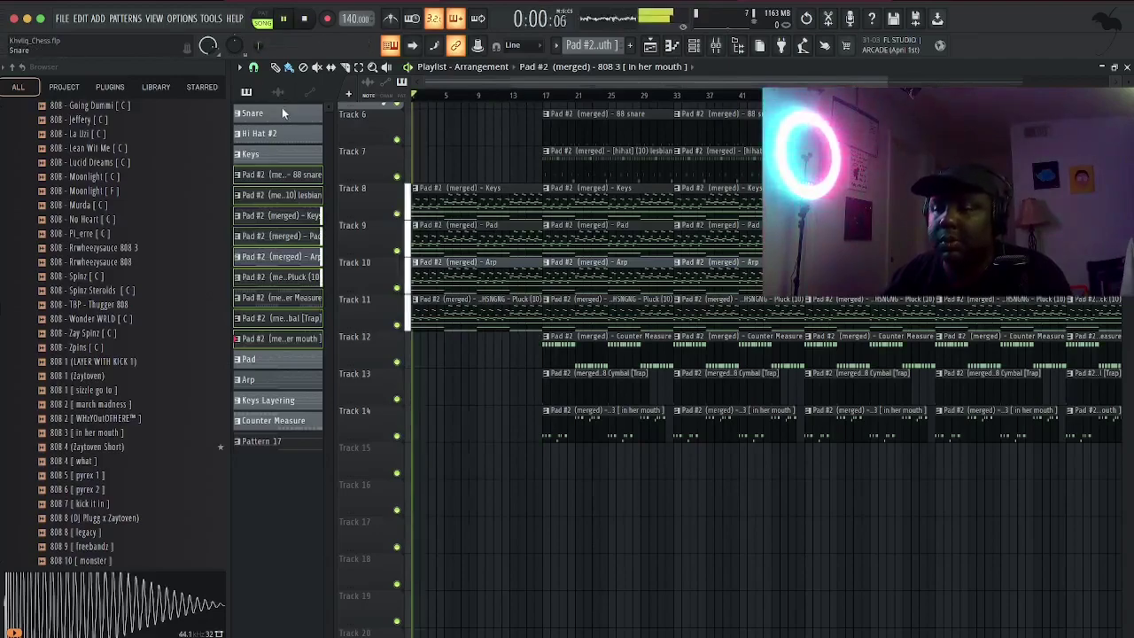
key(space)
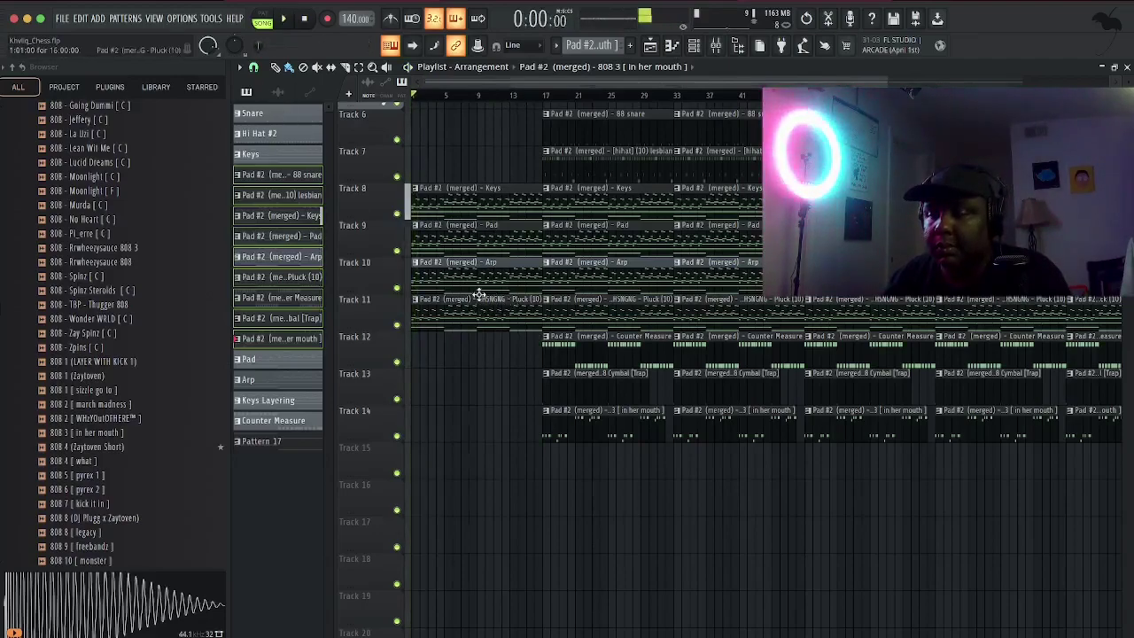
right_click(479, 295)
right_click(492, 277)
key(space)
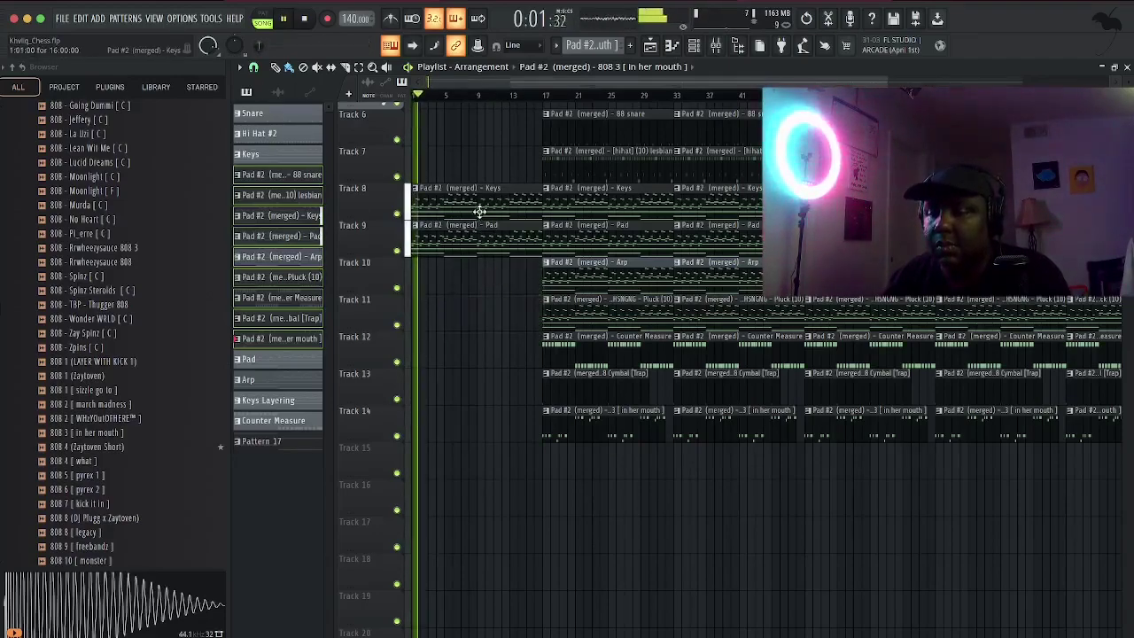
right_click(493, 233)
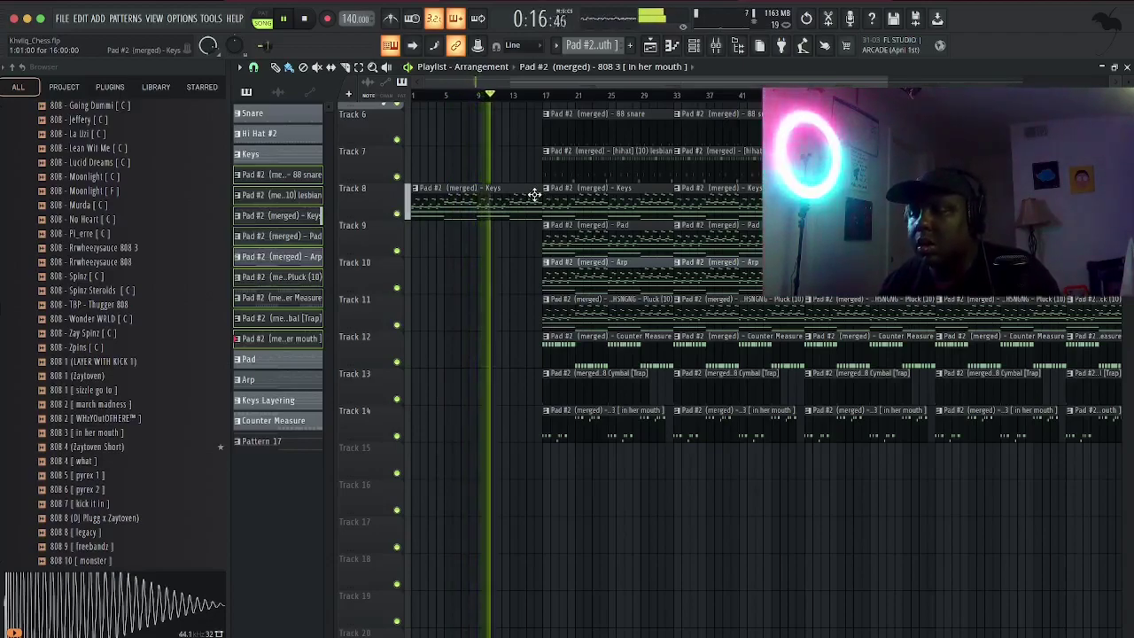
key(space)
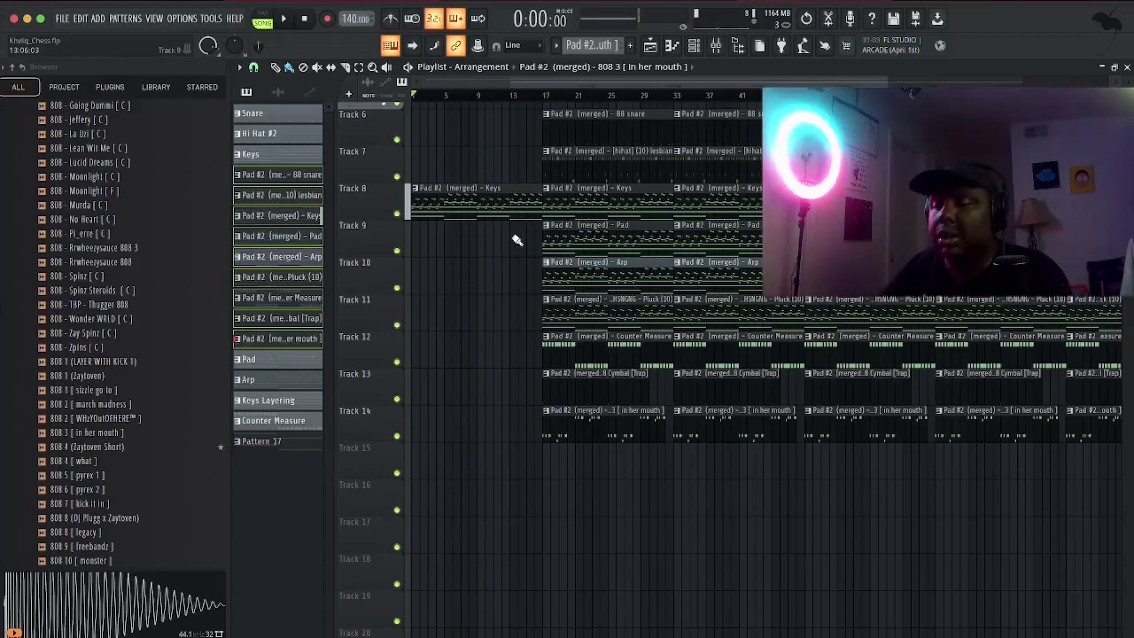
Try a Pad clip on Track 9 trimmed to start at bar 9, audition it, and remove it.
click(557, 241)
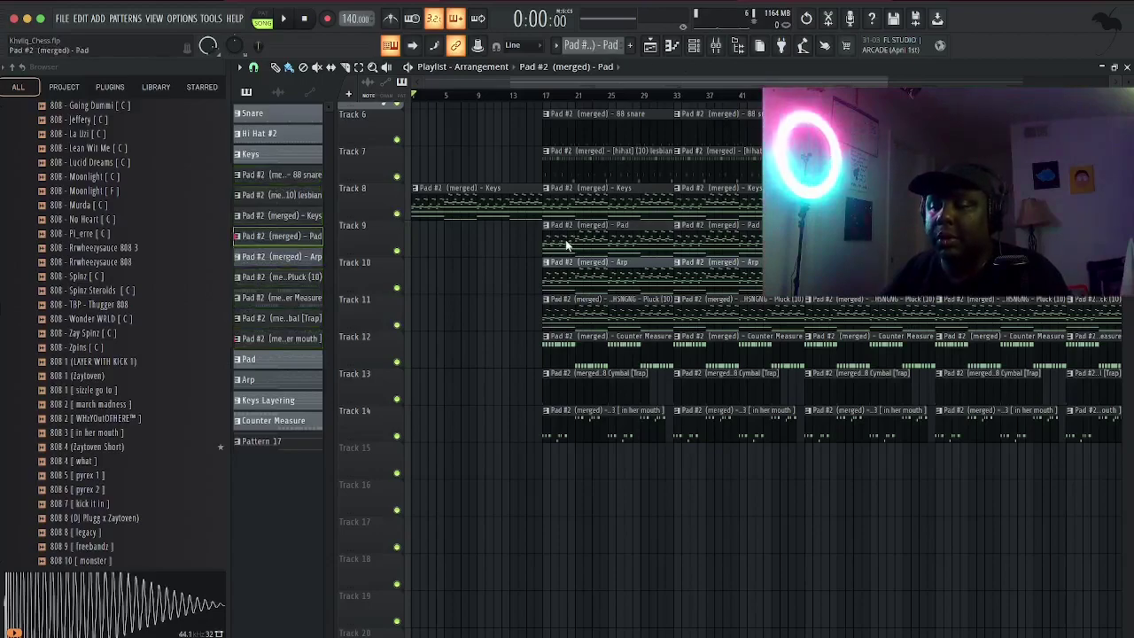
click(421, 242)
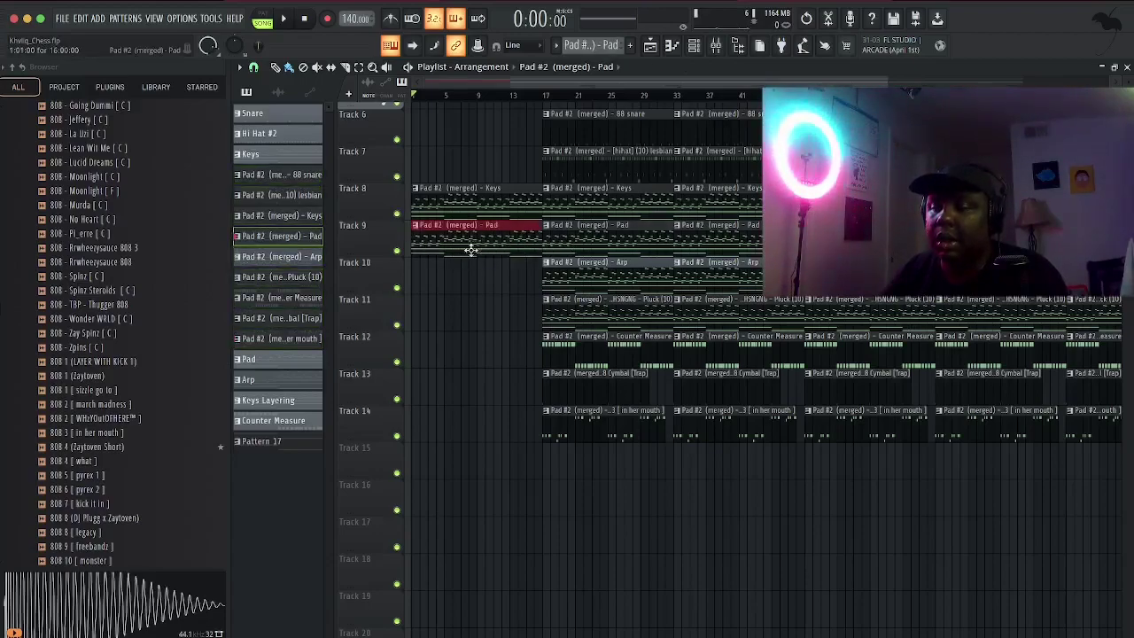
drag(413, 235, 477, 236)
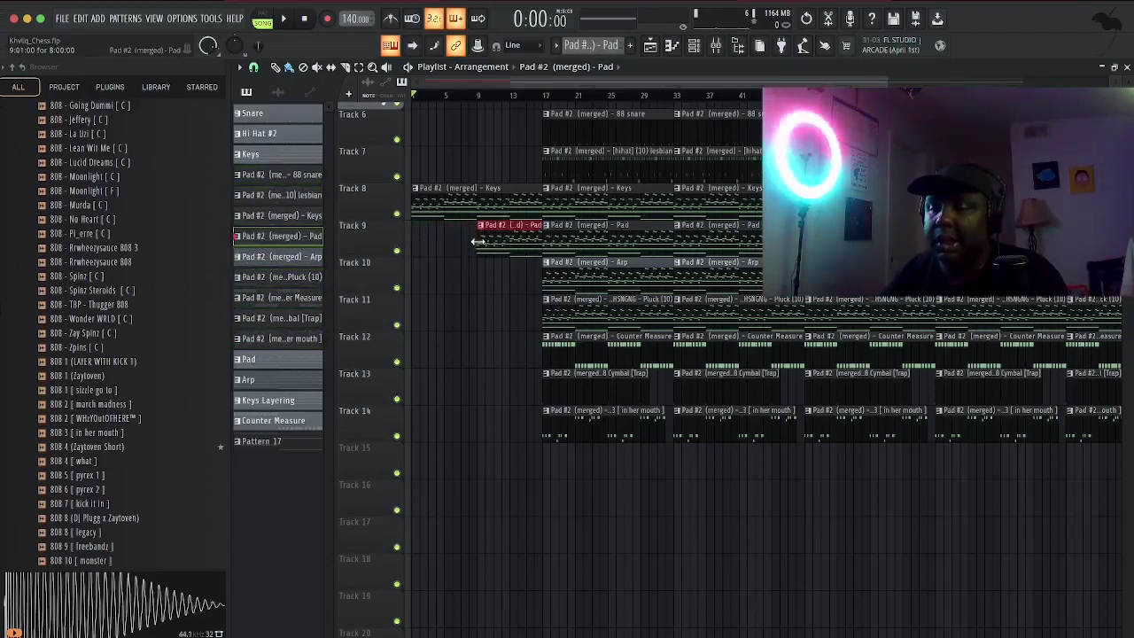
click(474, 96)
key(space)
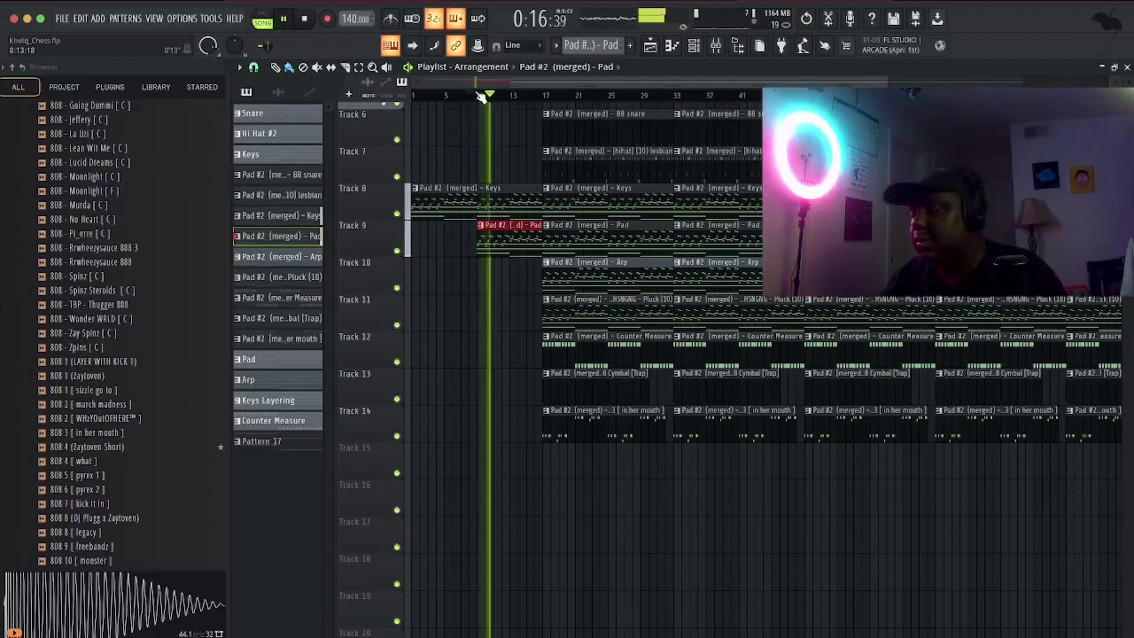
key(space)
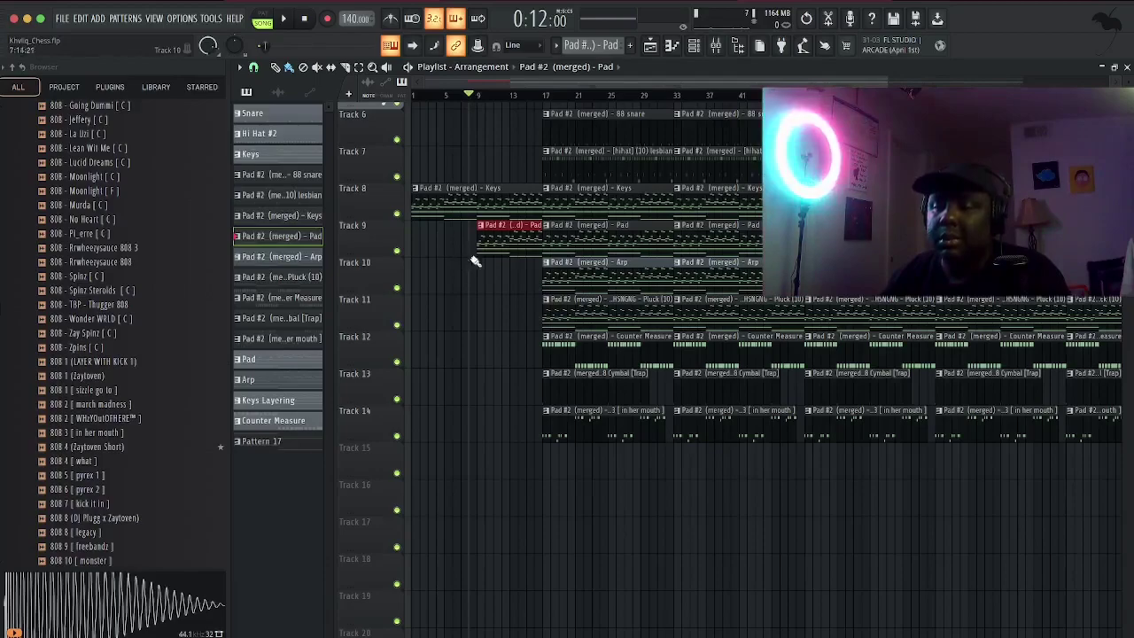
right_click(501, 250)
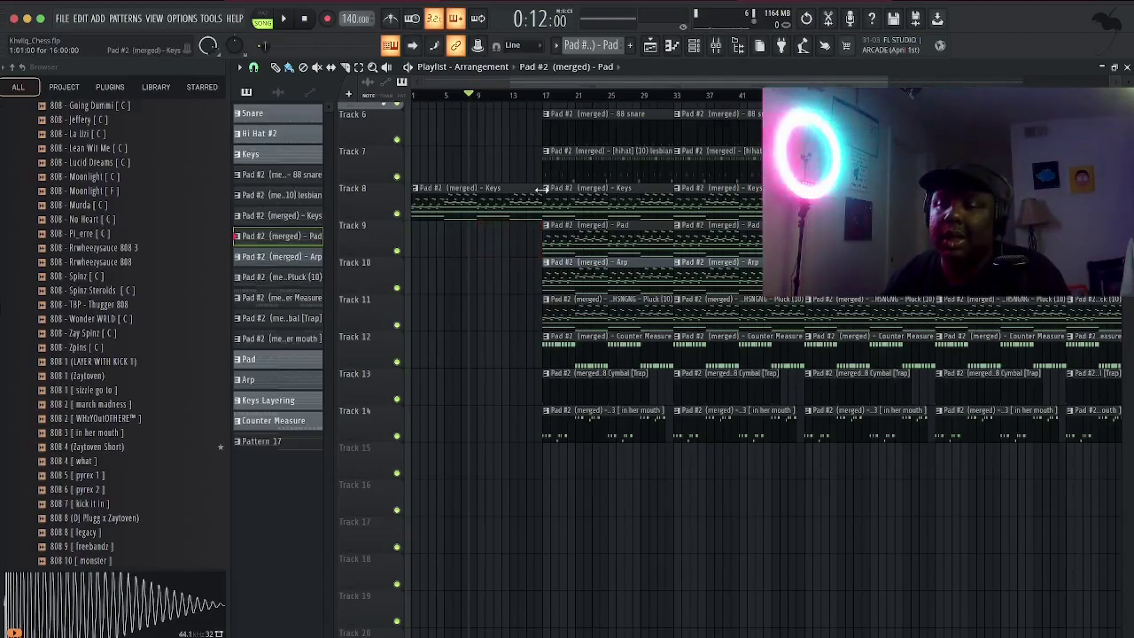
Shorten the opening Keys clip to end at bar 9 and move all the following clips earlier to start at bar 9.
drag(531, 190, 477, 194)
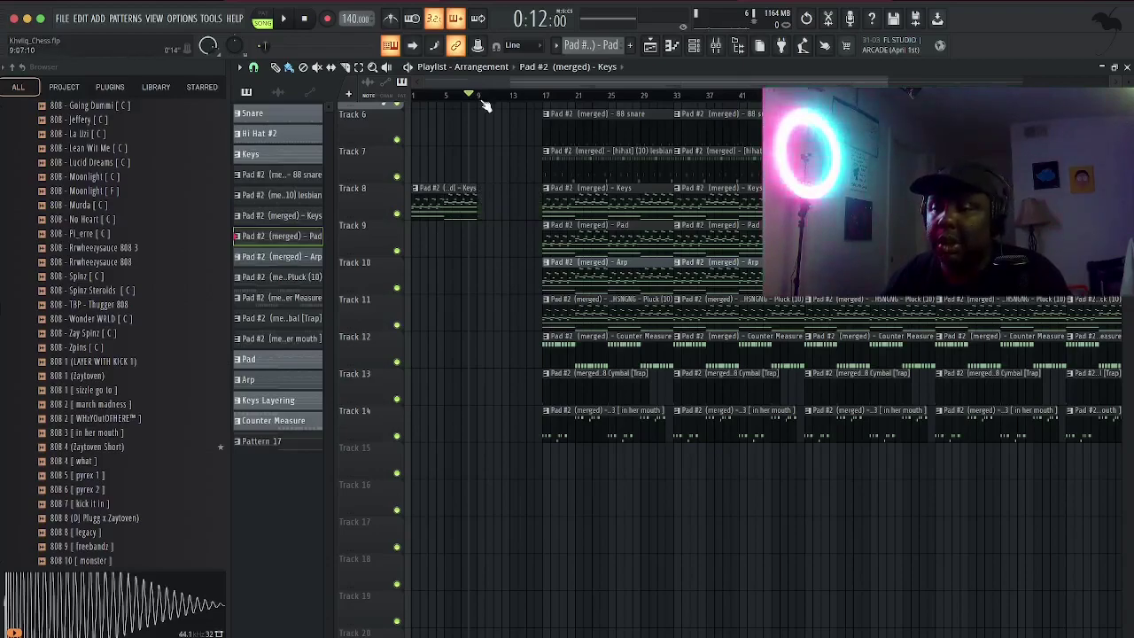
drag(886, 76, 1118, 78)
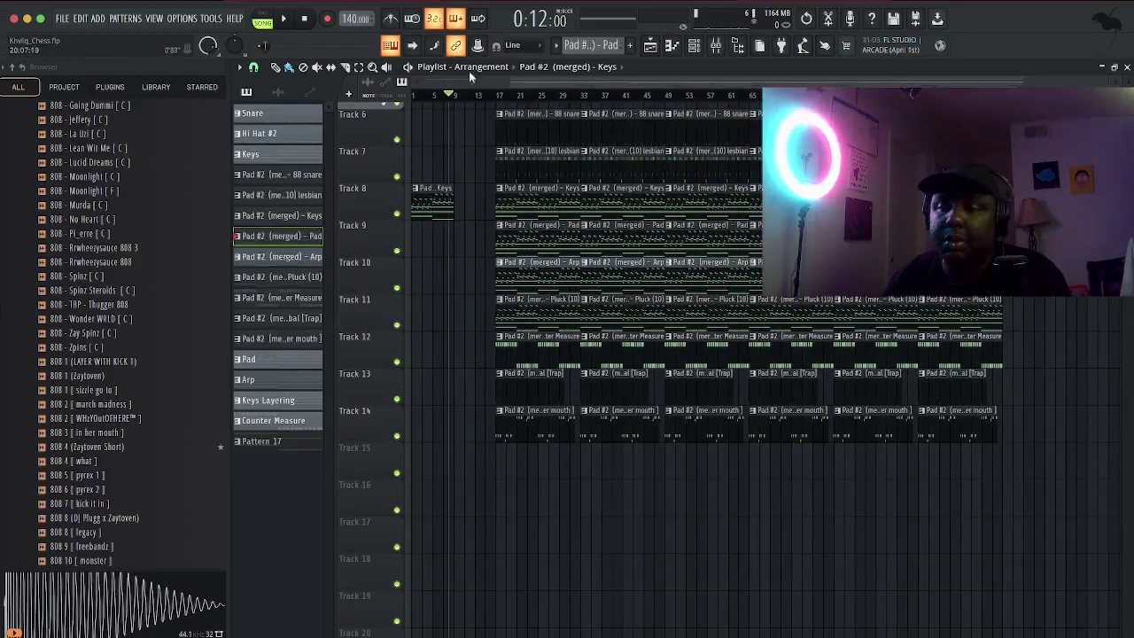
click(362, 69)
drag(1107, 483, 481, 104)
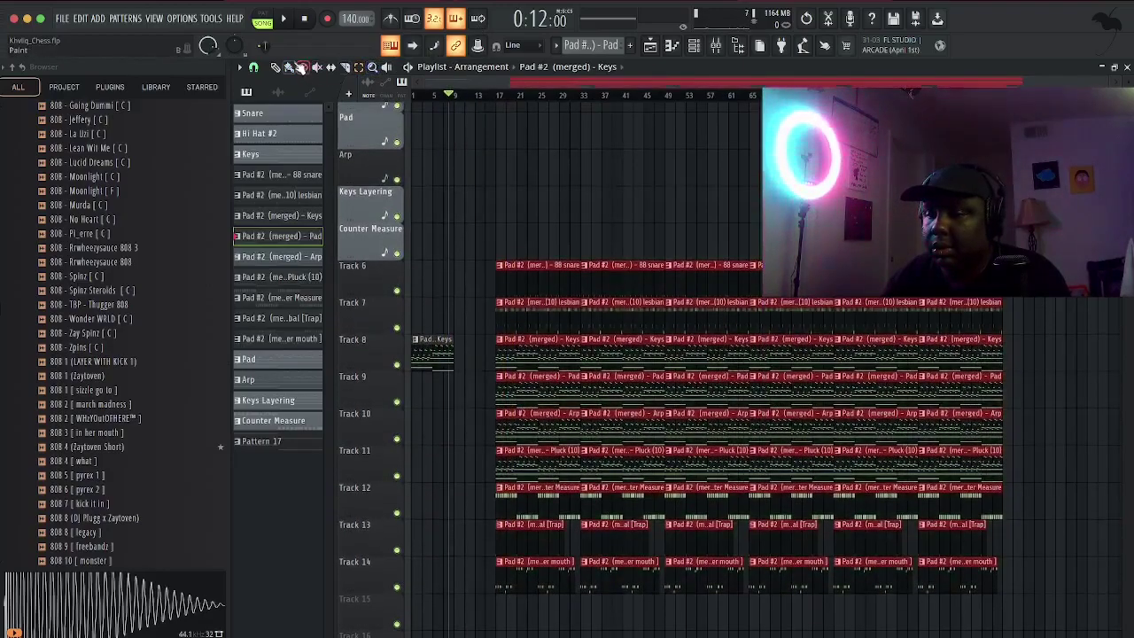
drag(517, 277, 473, 271)
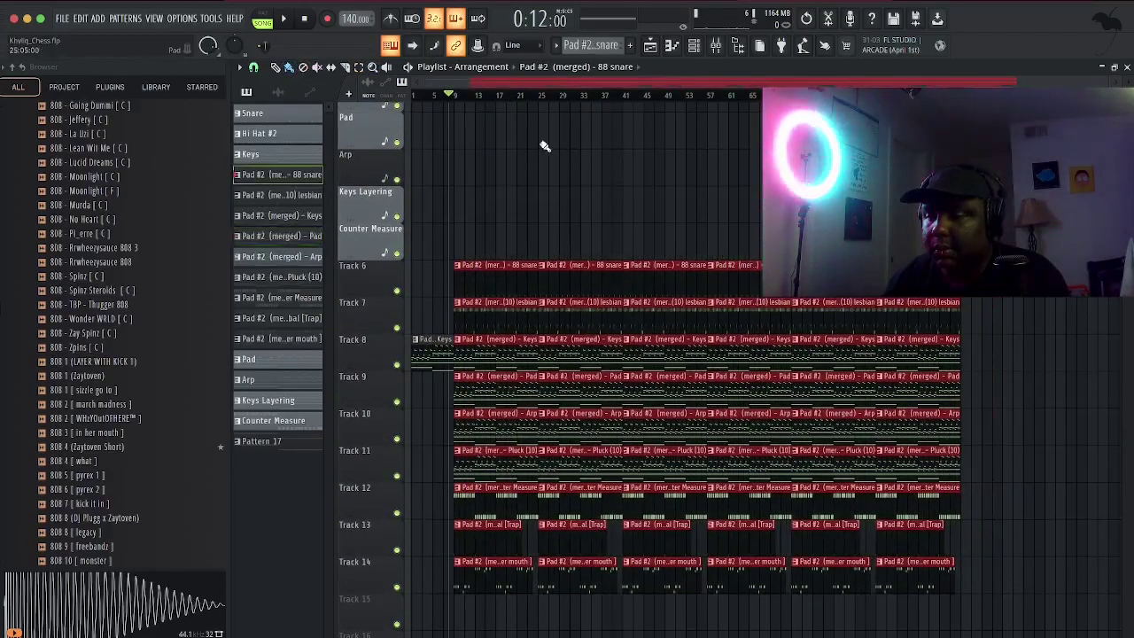
Shorten the Track 7 hi-hat clips to 8 bars each, the first ending at bar 17, and audition from bar 9.
scroll(543, 148, down, 5)
scroll(545, 144, up, 1)
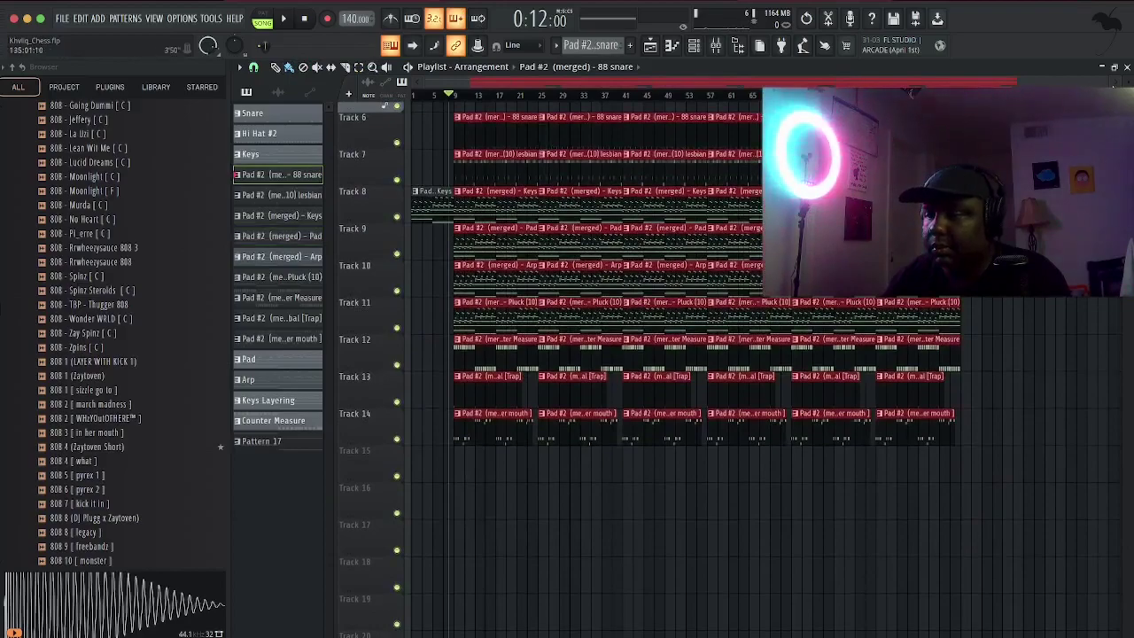
scroll(747, 98, up, 3)
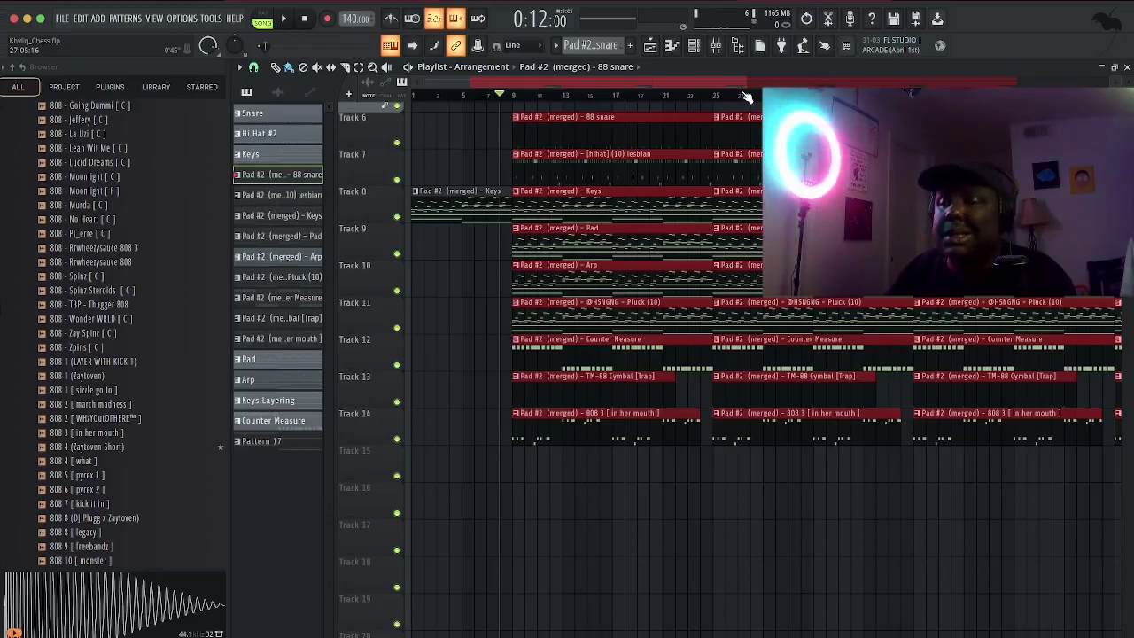
click(514, 95)
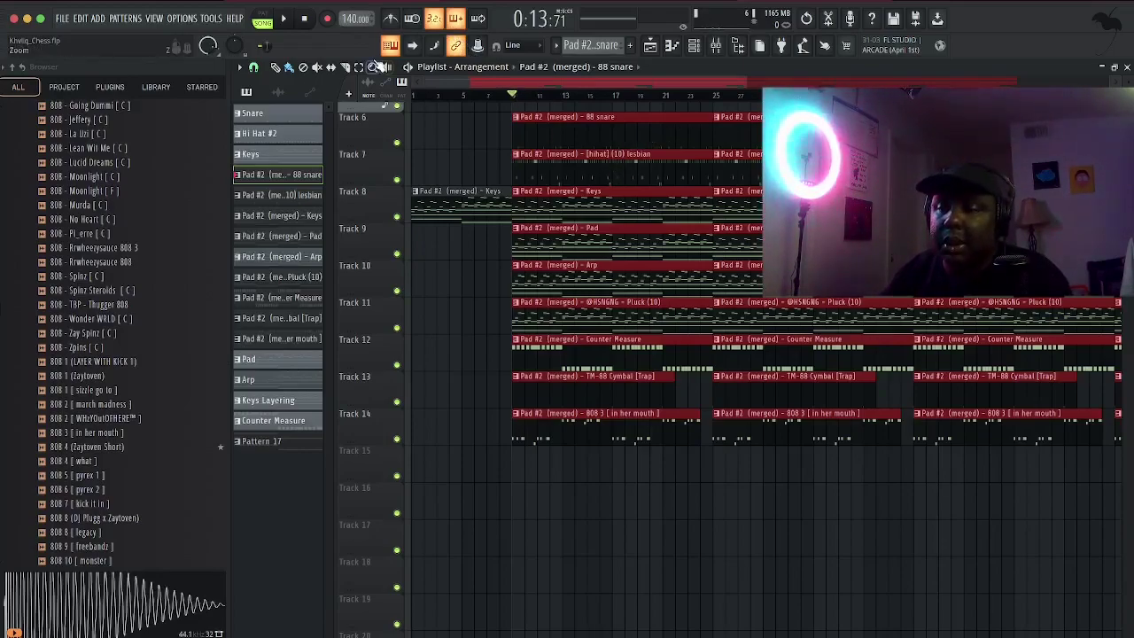
drag(695, 465, 520, 131)
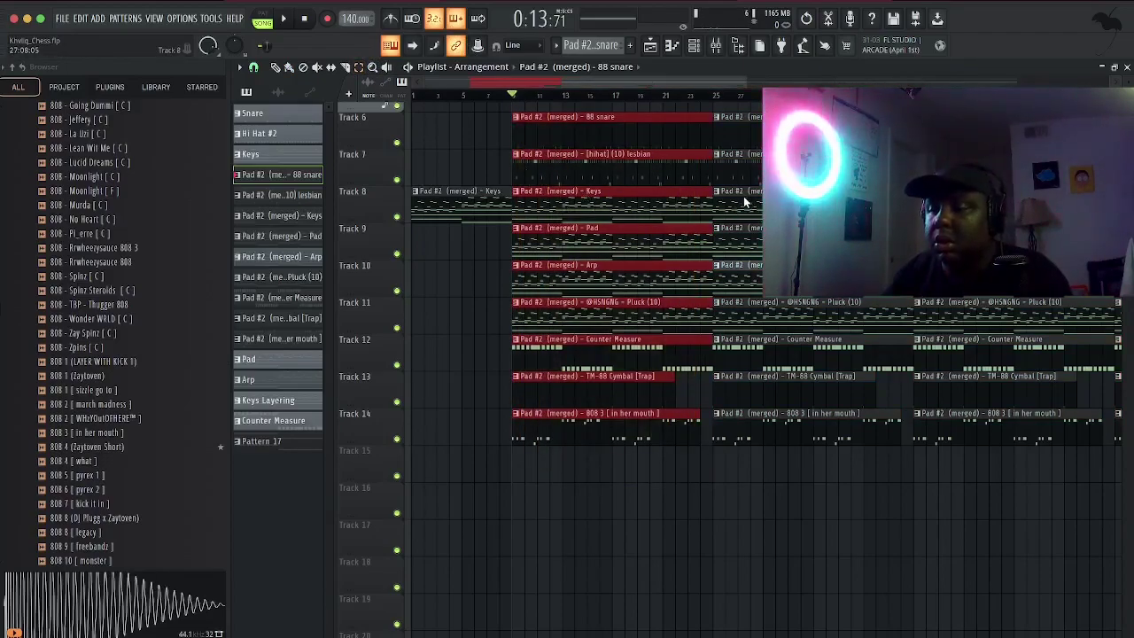
click(630, 166)
click(289, 69)
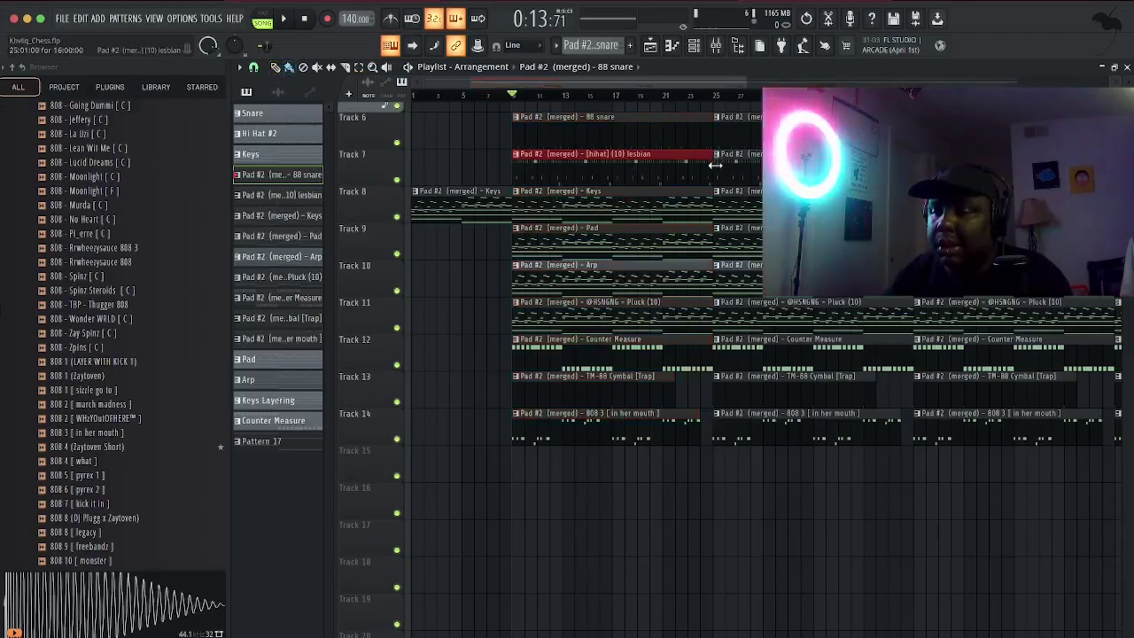
drag(713, 154, 616, 152)
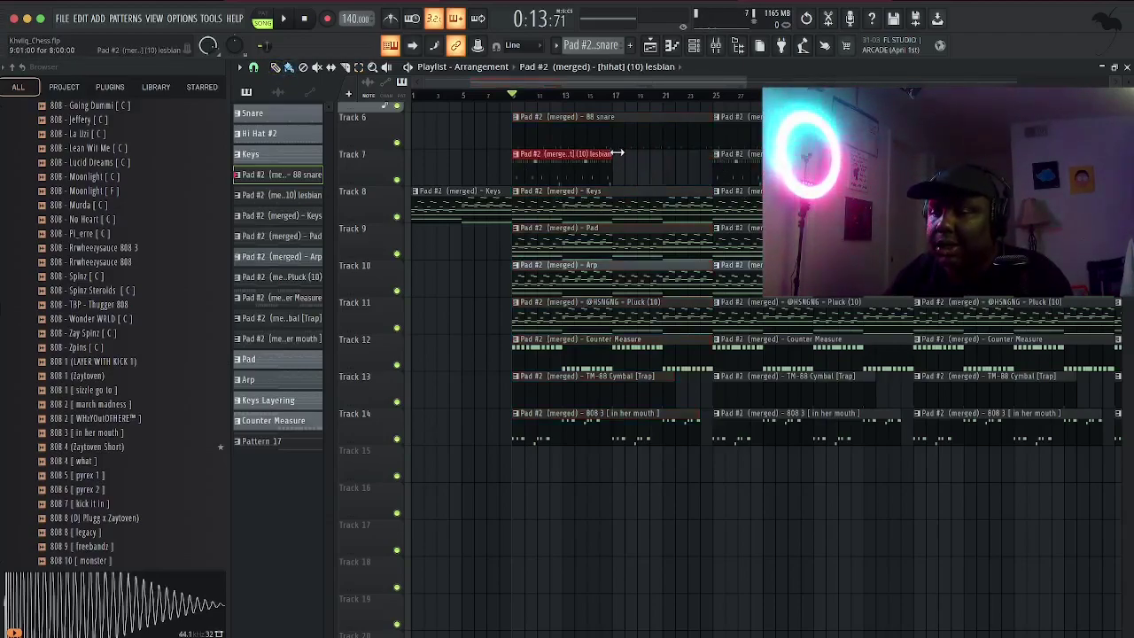
key(space)
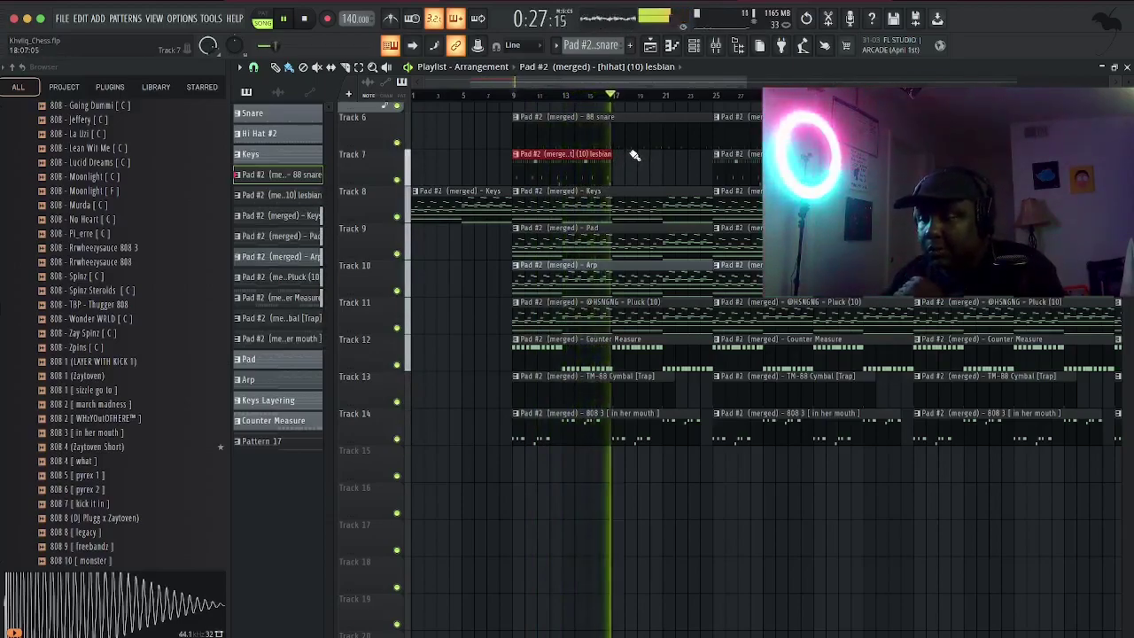
key(space)
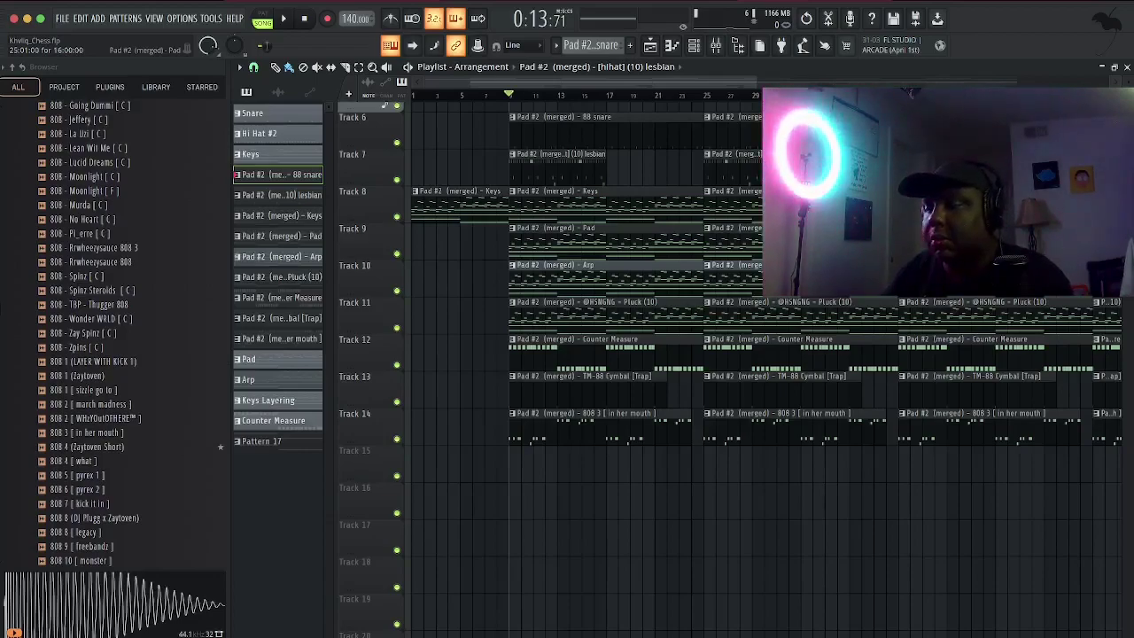
Play from bar 25 and delete the Arp, Pluck and Keys clips of that 16-bar section.
click(709, 96)
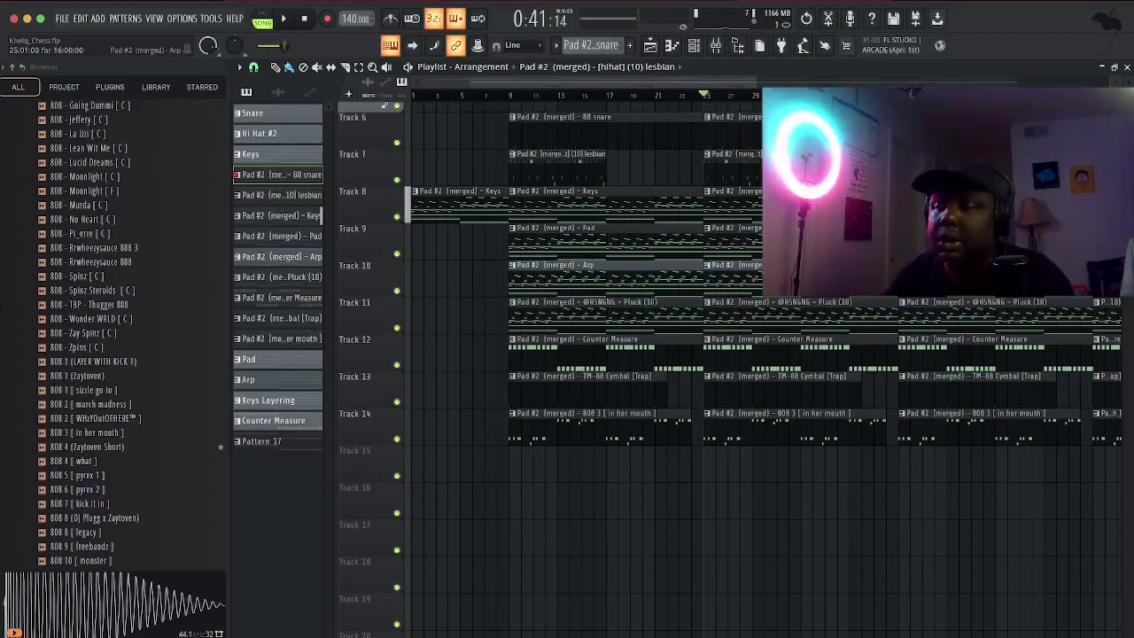
key(space)
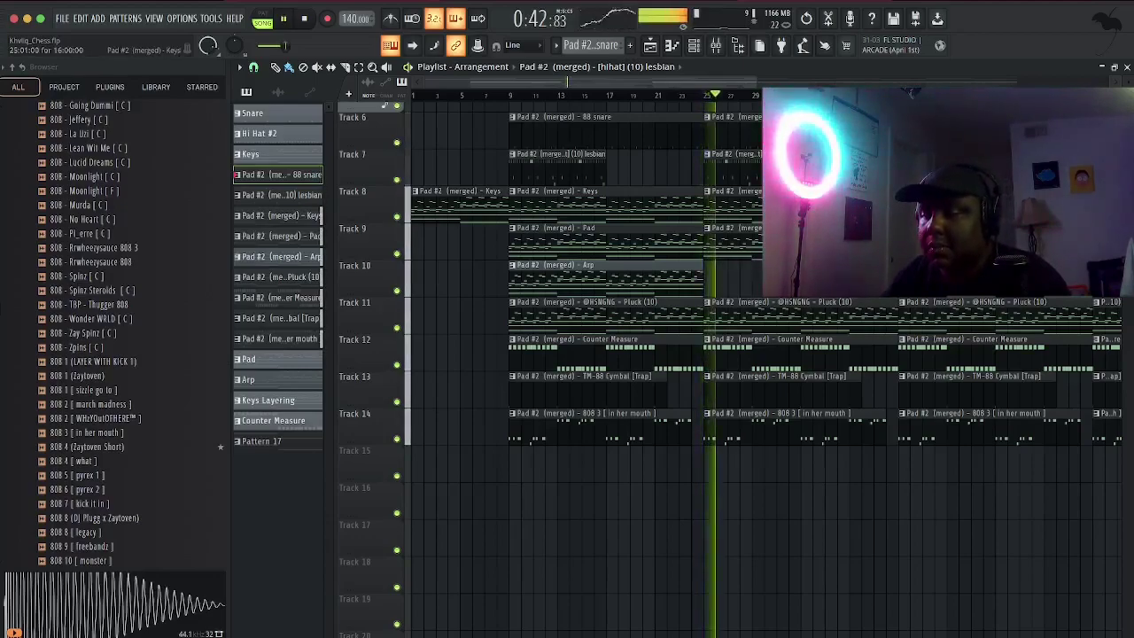
right_click(826, 316)
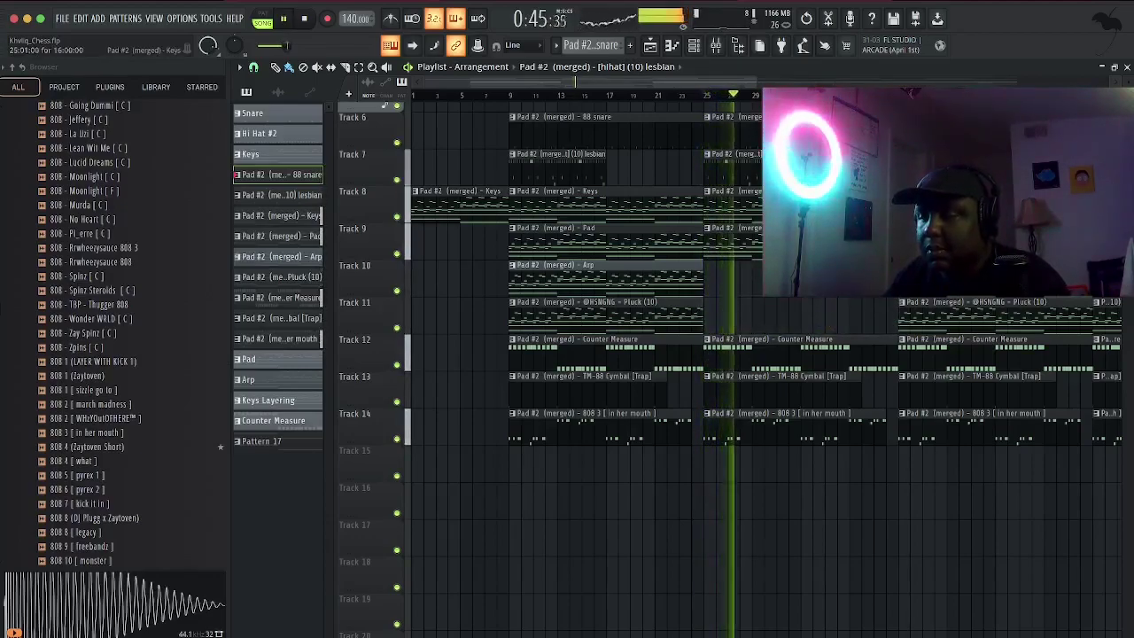
right_click(844, 204)
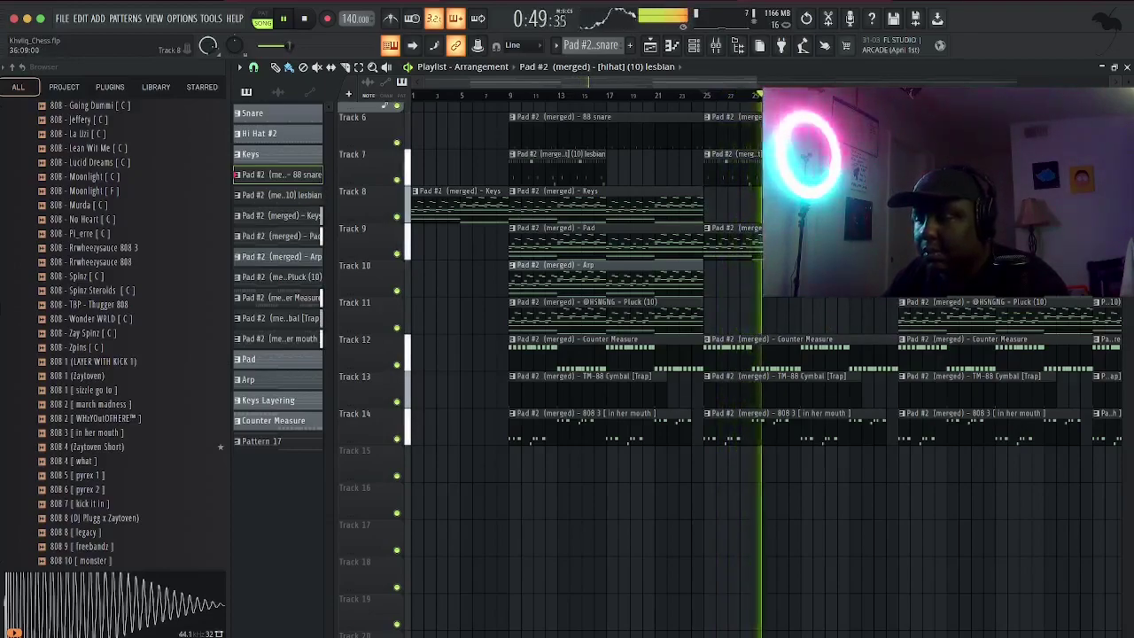
Put a Keys clip back on Track 8 at bar 25 and delete the Pad clip below it.
click(655, 210)
click(713, 208)
right_click(726, 241)
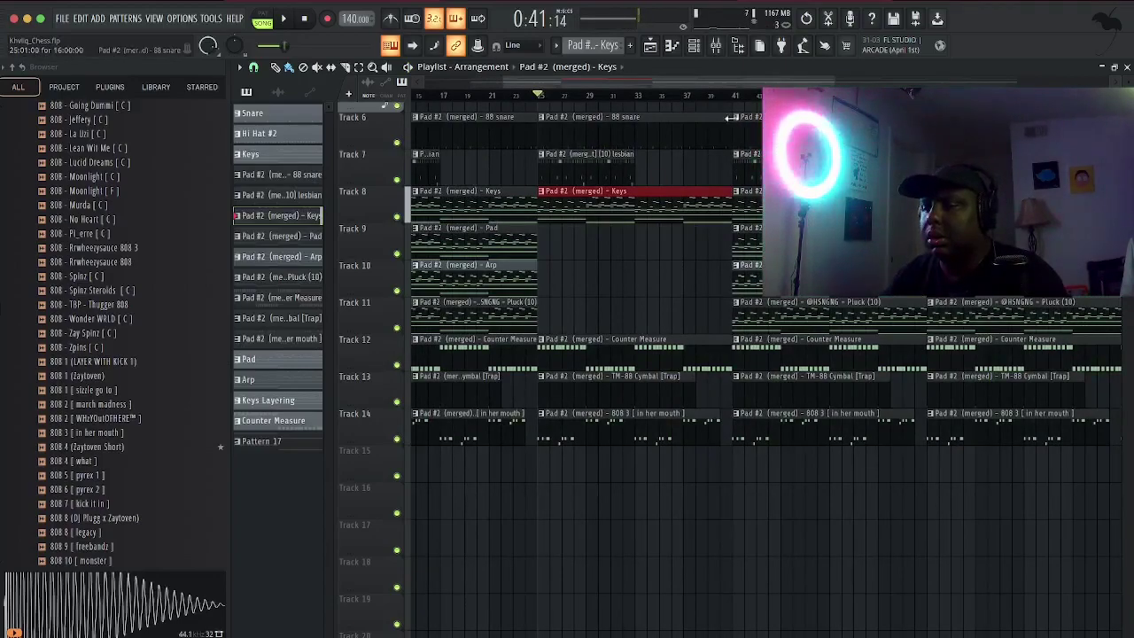
Delete the Pluck and Pad clips of the section starting at bar 41 and audition it from bar 40.
click(722, 95)
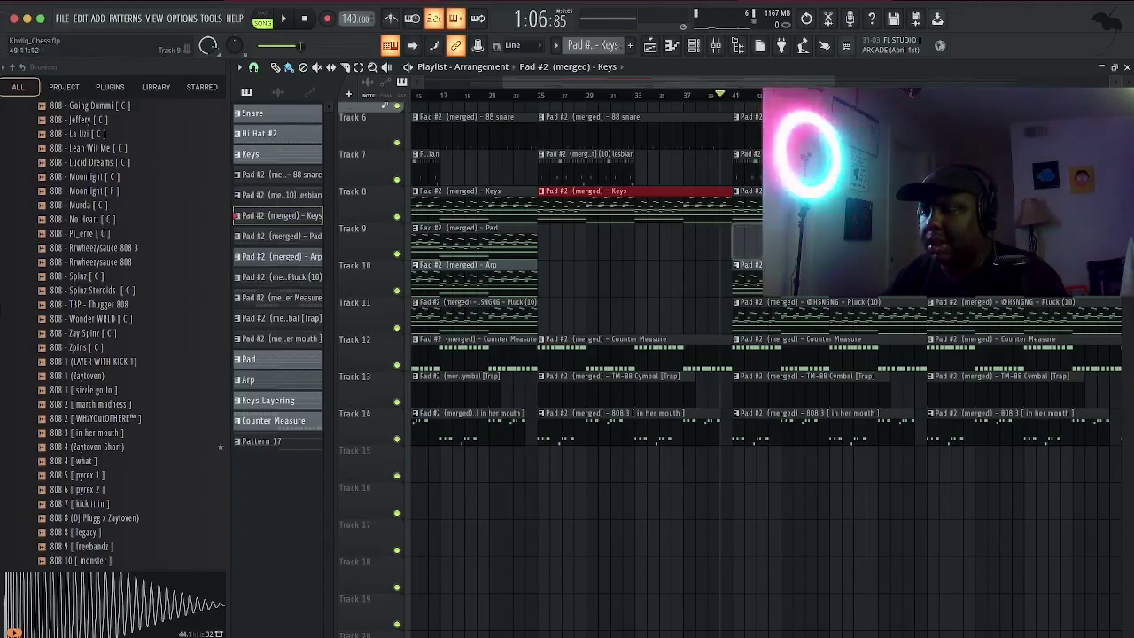
right_click(843, 309)
key(space)
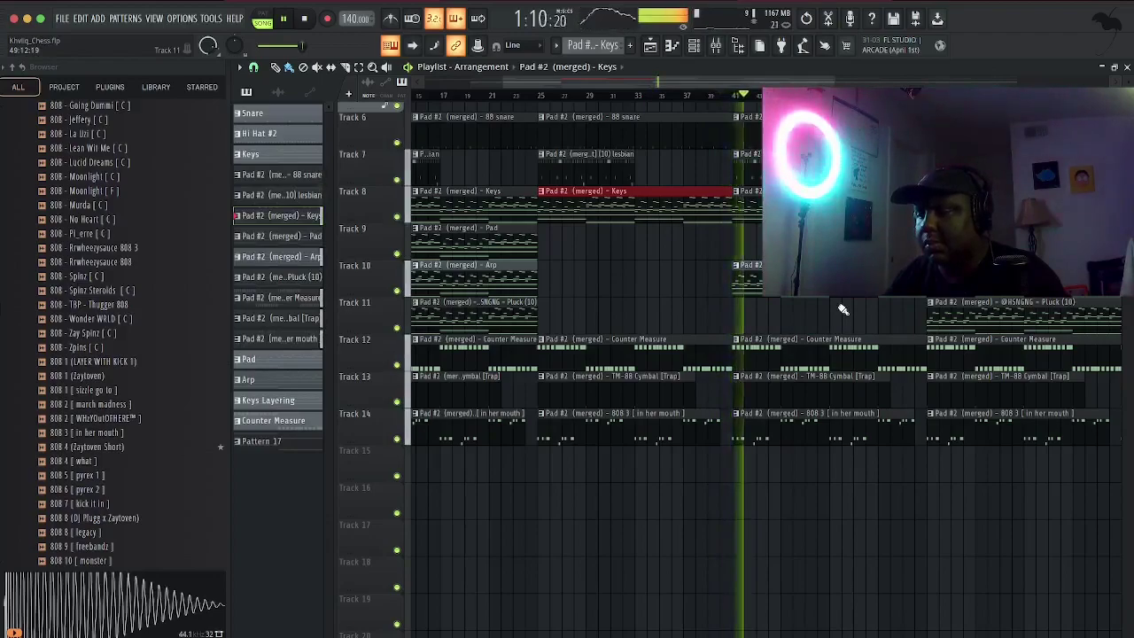
key(space)
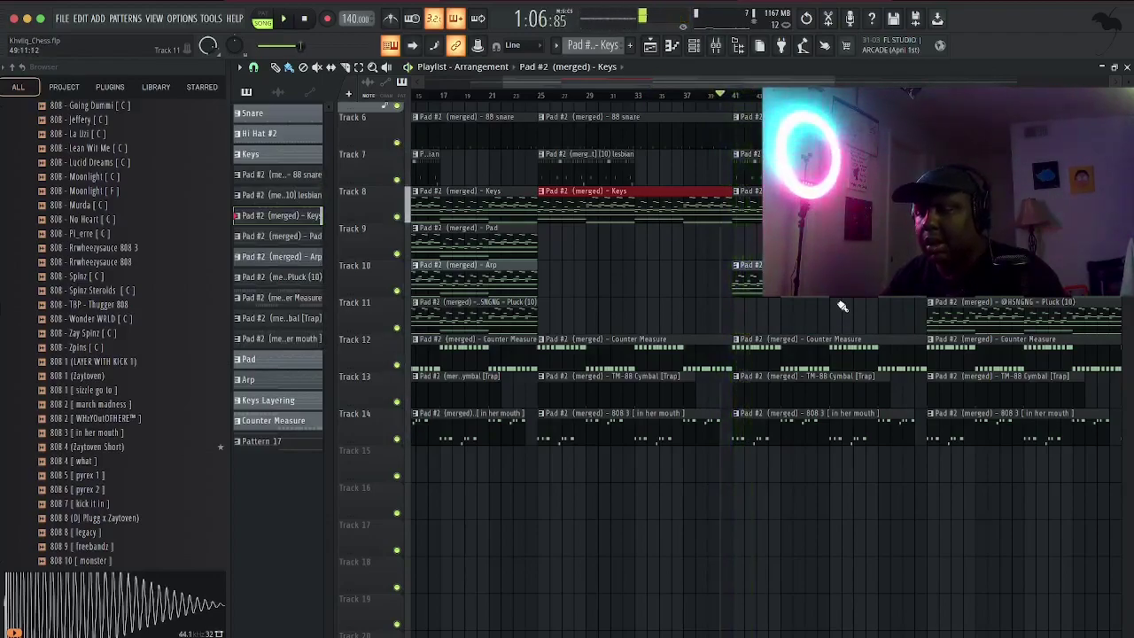
Replace the Arp clip at bar 41 with a Pad clip on Track 9 and audition the section.
click(959, 239)
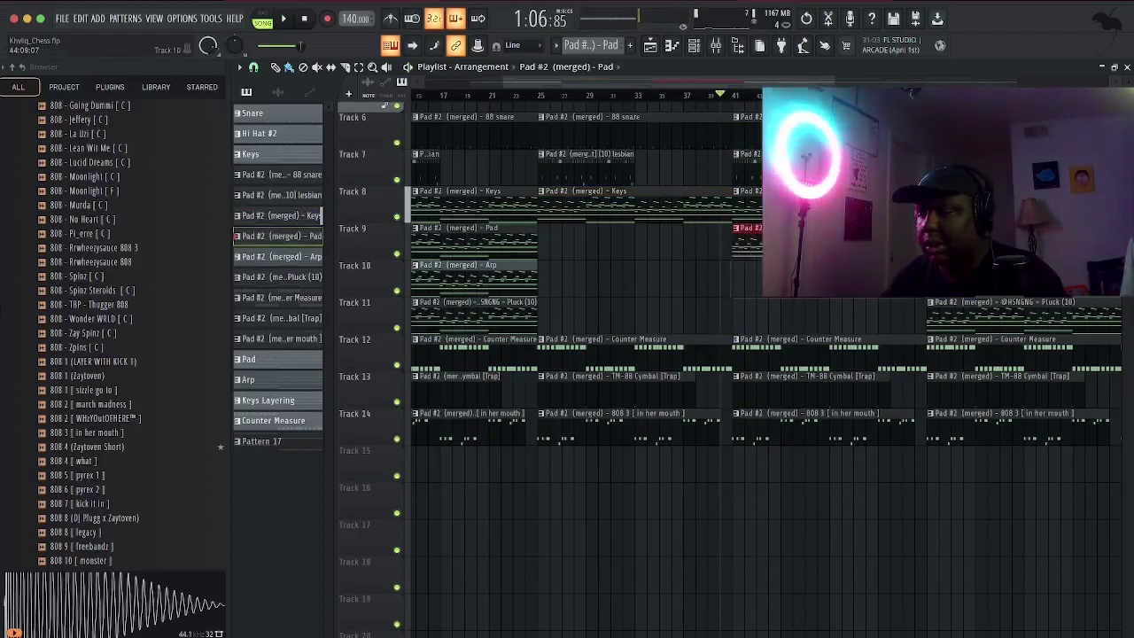
key(space)
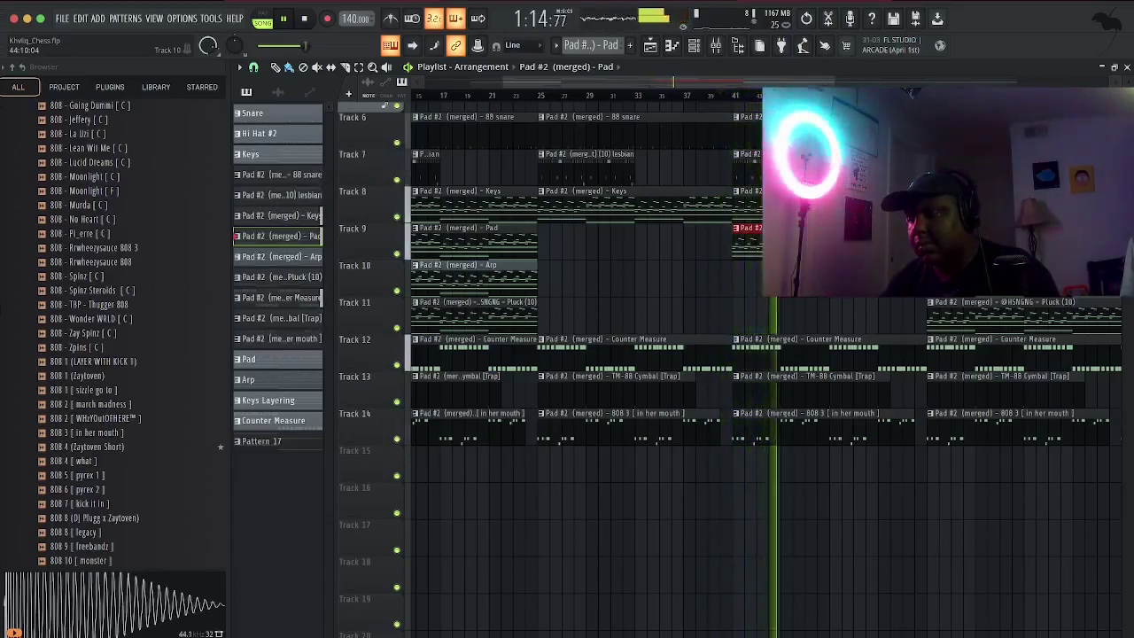
key(space)
Try a Pluck clip on Track 11 in the bar 41 section and undo it.
click(981, 321)
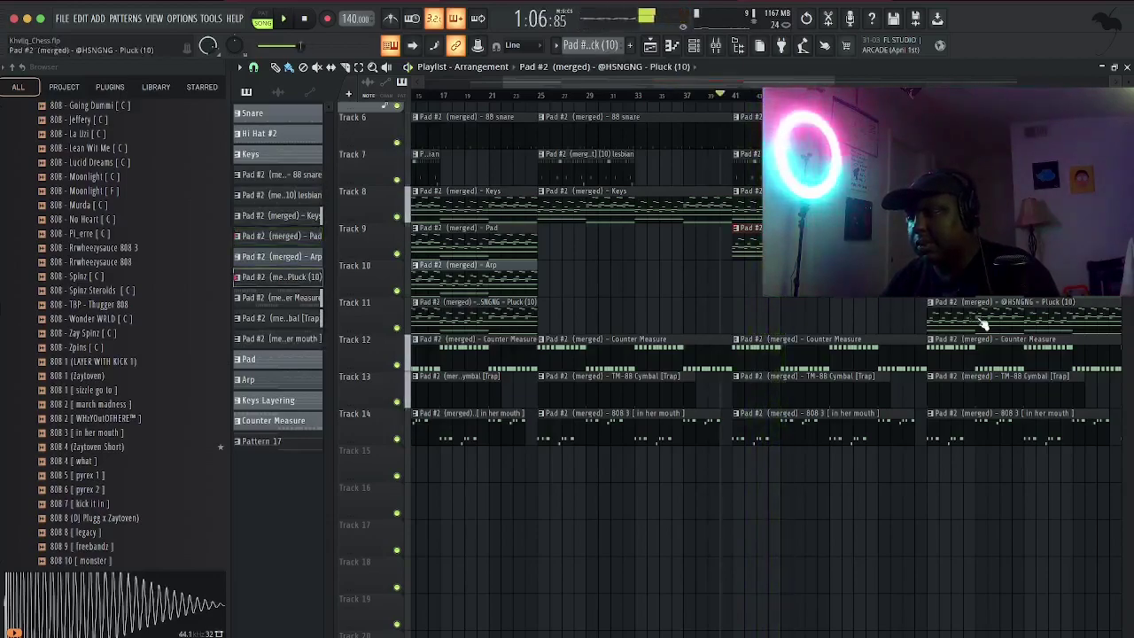
click(886, 318)
click(712, 97)
key(super+z)
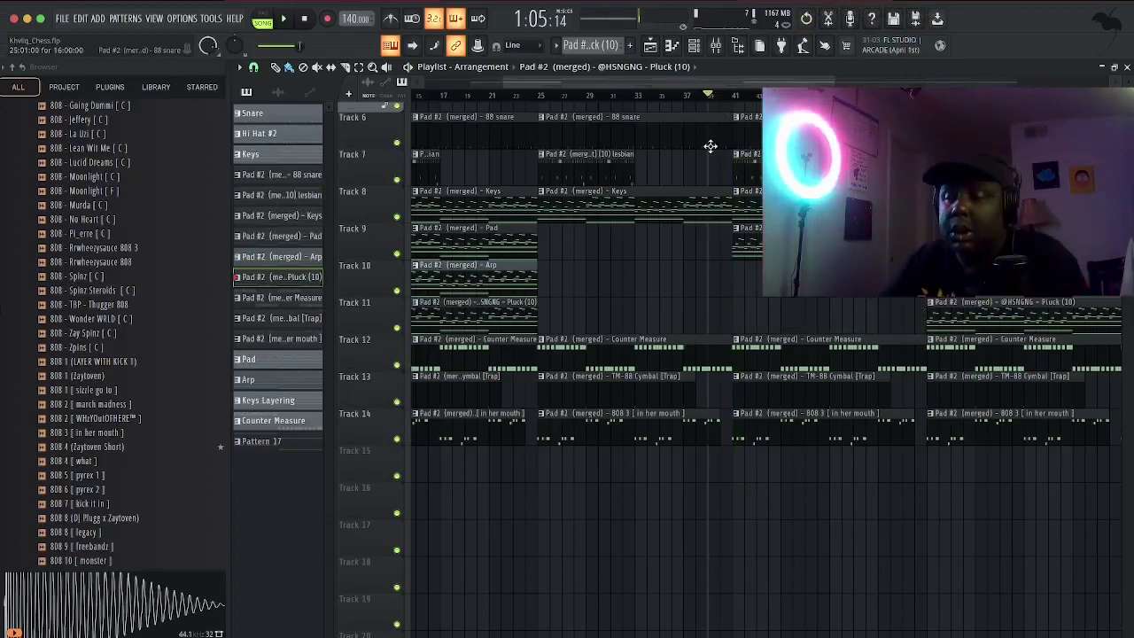
Delete all clips from bar 57 onward and duplicate the bars 9 to 57 arrangement into their place.
drag(837, 82, 1112, 82)
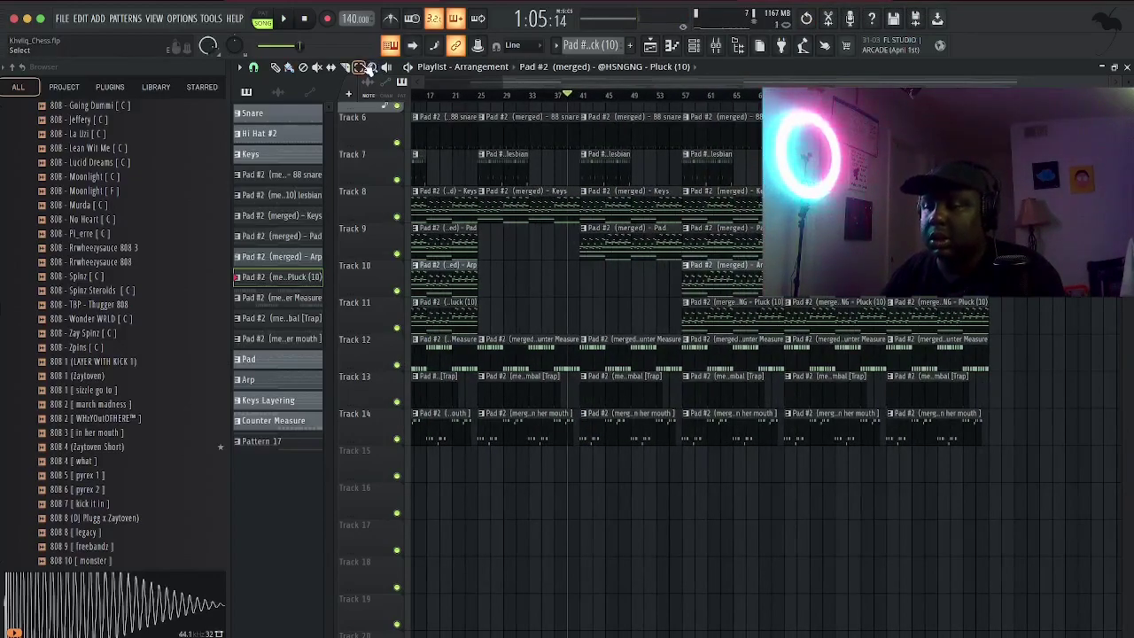
drag(1021, 525, 732, 167)
key(Delete)
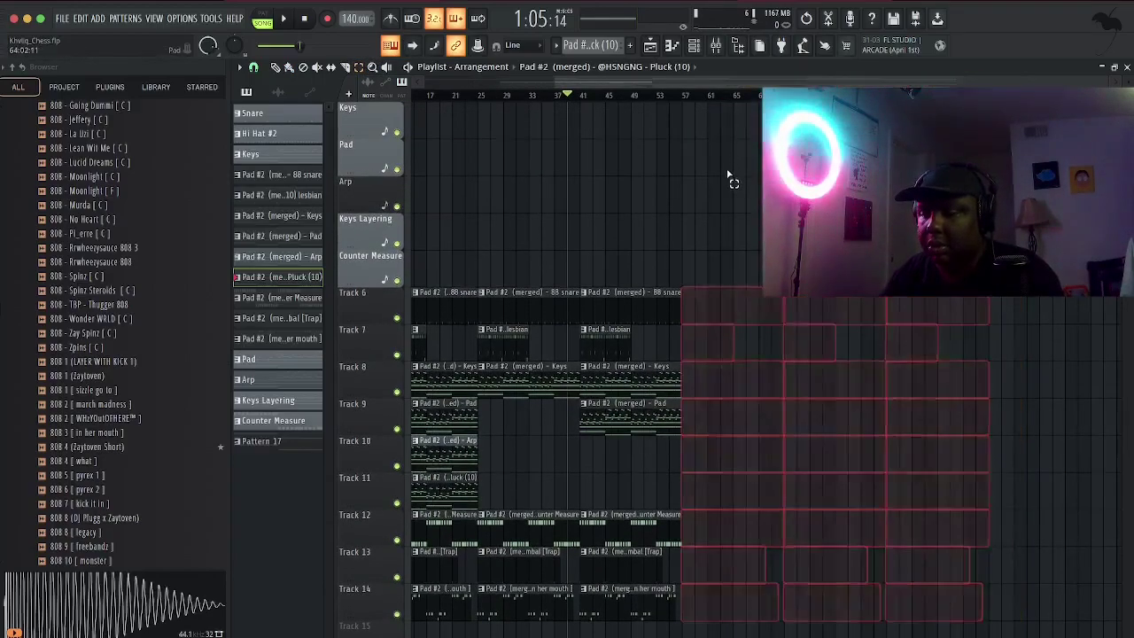
drag(479, 299, 913, 634)
key(ctrl+b)
Duplicate the full section at bars 57 to 73 and place the copy at bar 105.
drag(775, 302, 864, 557)
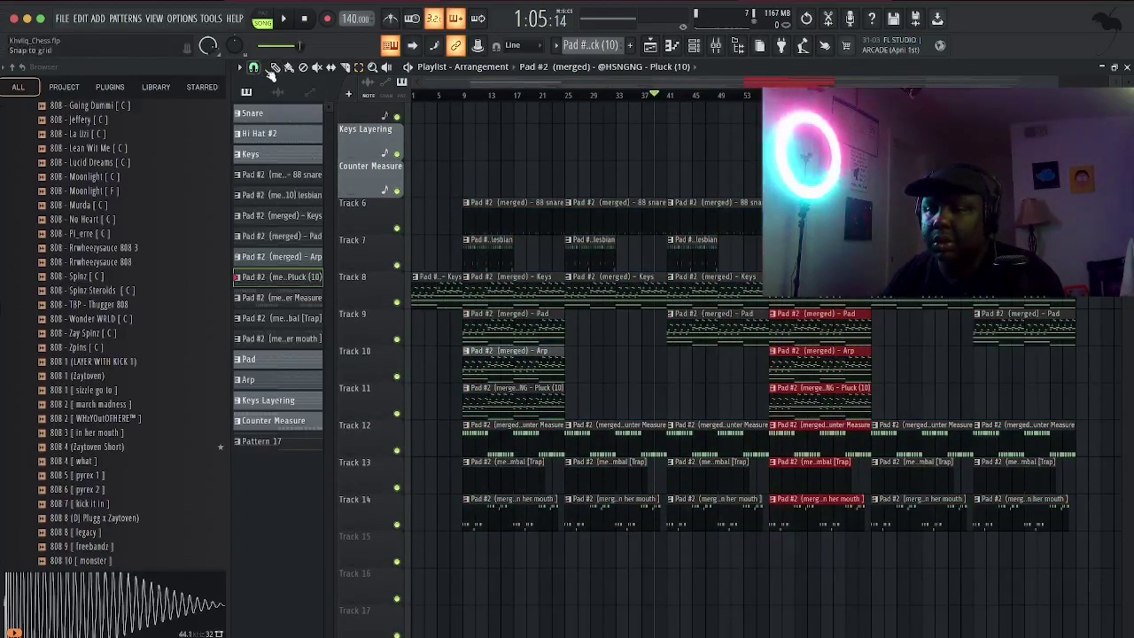
key(ctrl+b)
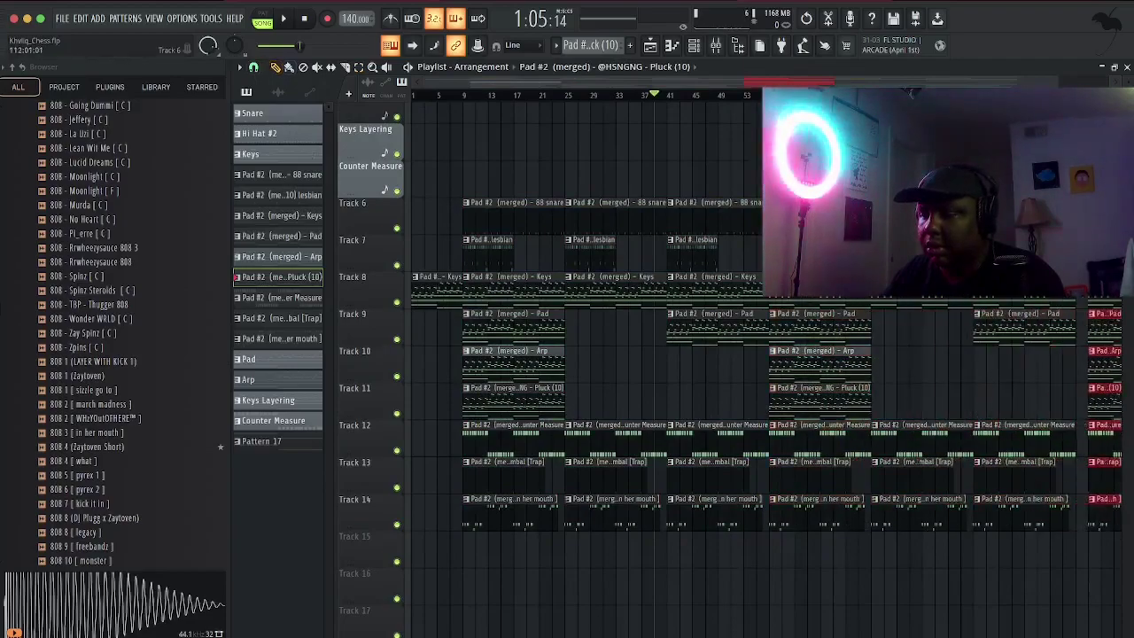
scroll(527, 268, left, 2)
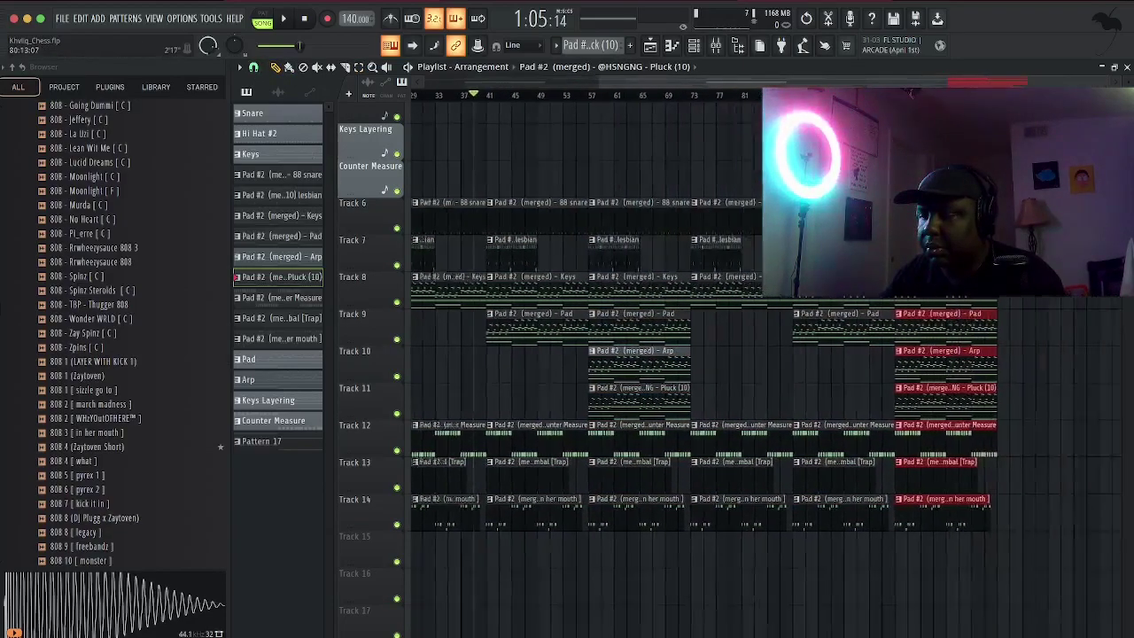
Add the 8-bar intro Keys clip as an outro on Track 8 at bar 121.
click(425, 293)
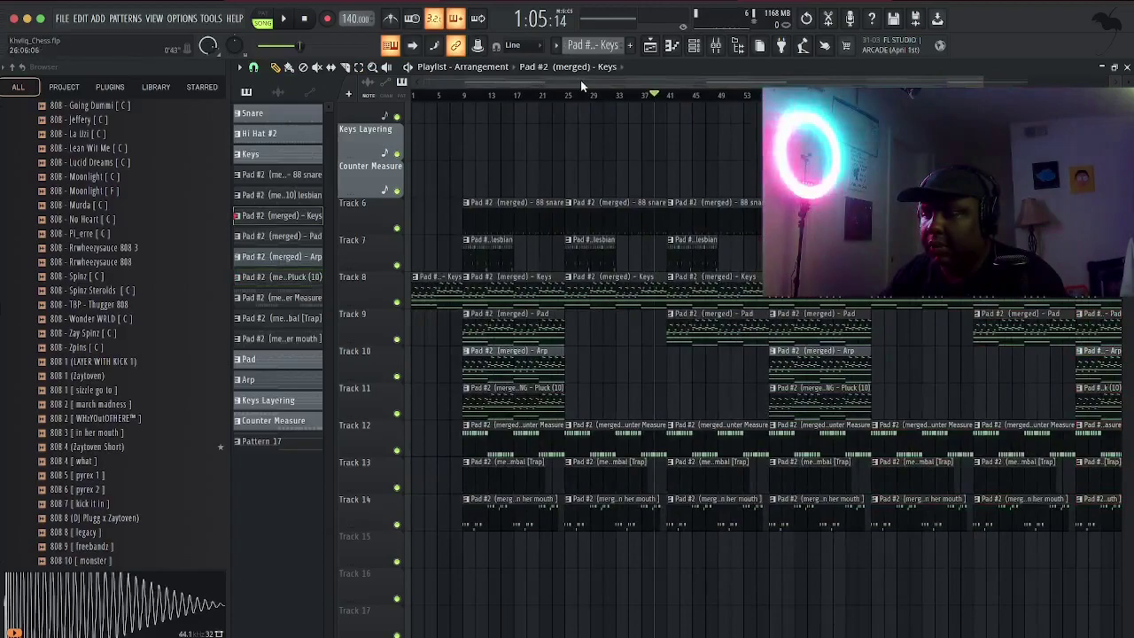
drag(582, 81, 932, 83)
click(745, 303)
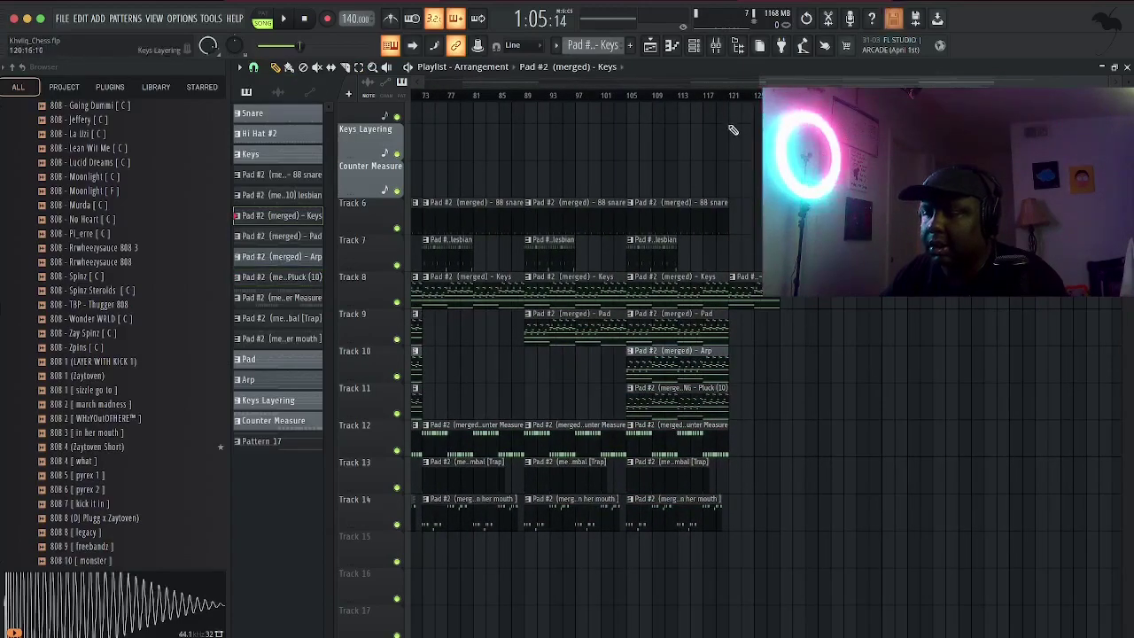
Audition the outro from bar 121, and the transition into it from bar 117.
click(734, 95)
key(space)
key(space)
click(709, 95)
key(space)
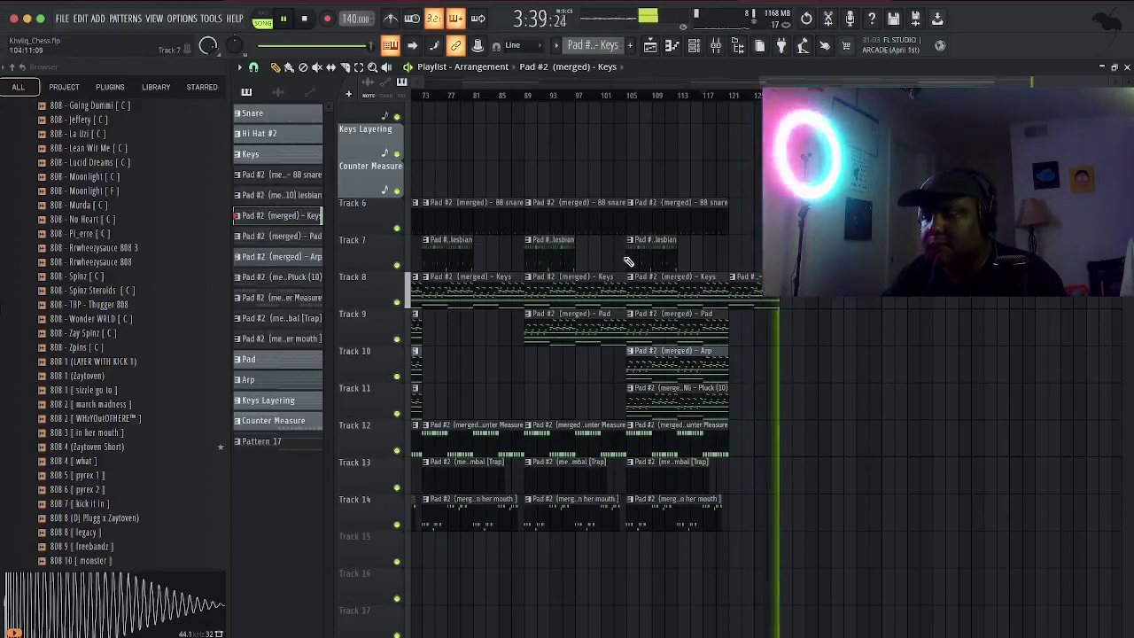
key(space)
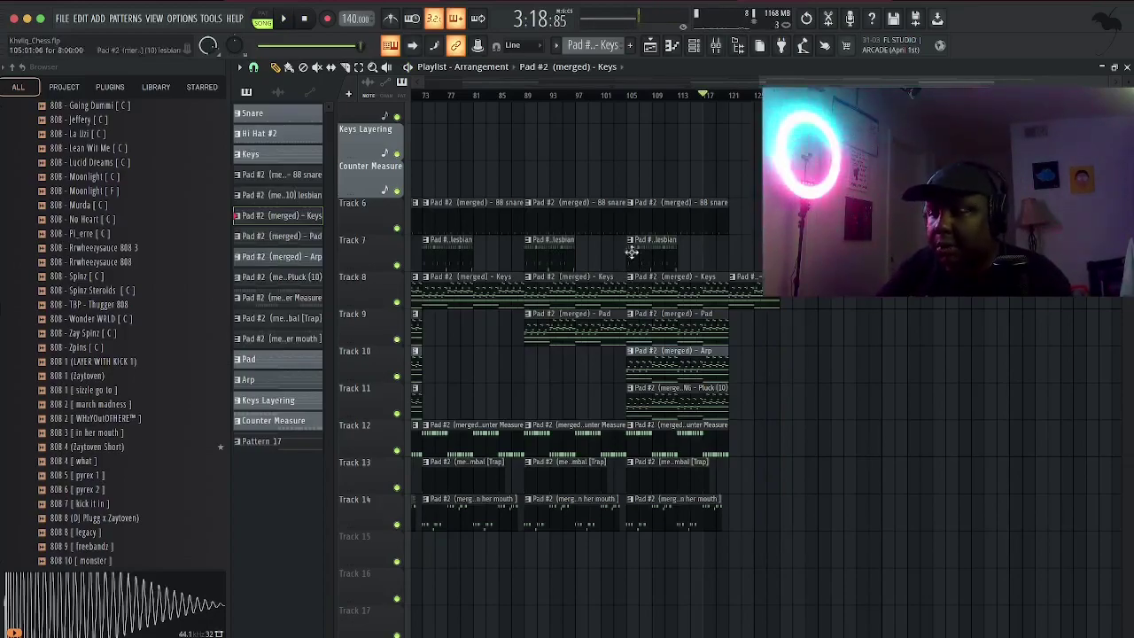
Cut the last half bar before bar 41 from the 88 snare and Counter Measure clips and audition the break from bar 39.
scroll(523, 128, left, 10)
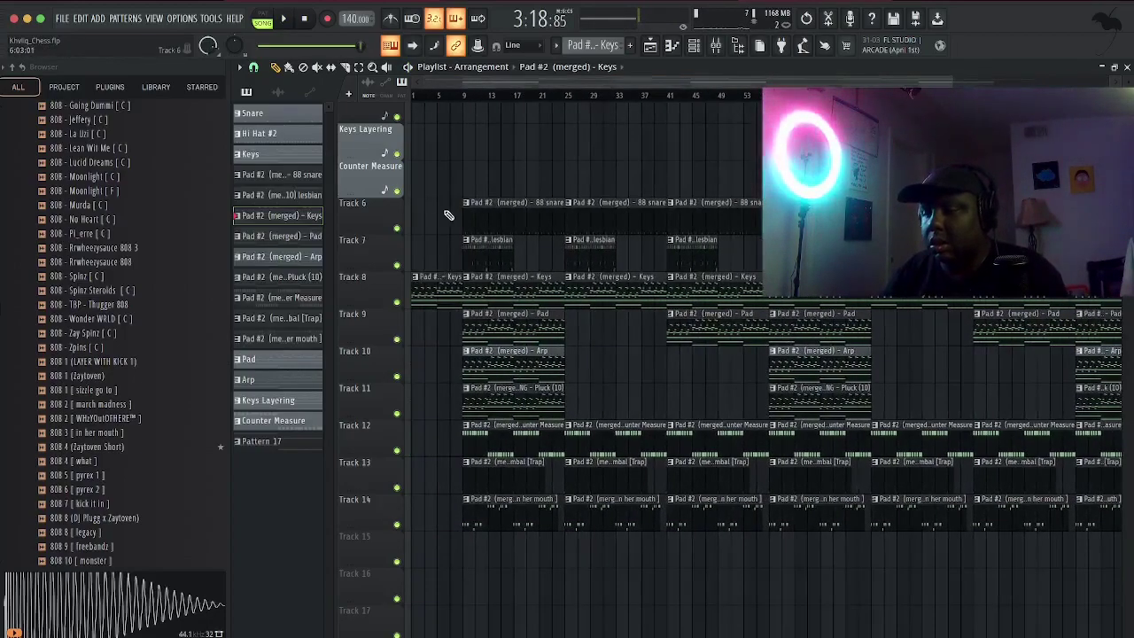
drag(942, 84, 1120, 81)
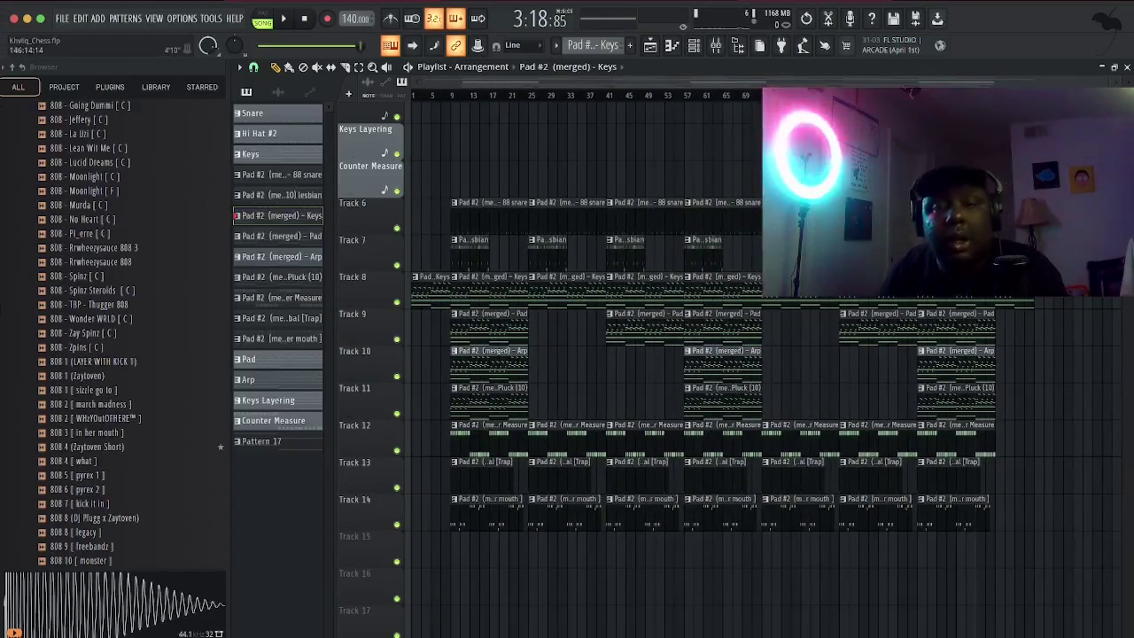
drag(1107, 83, 576, 49)
drag(505, 75, 652, 87)
click(603, 97)
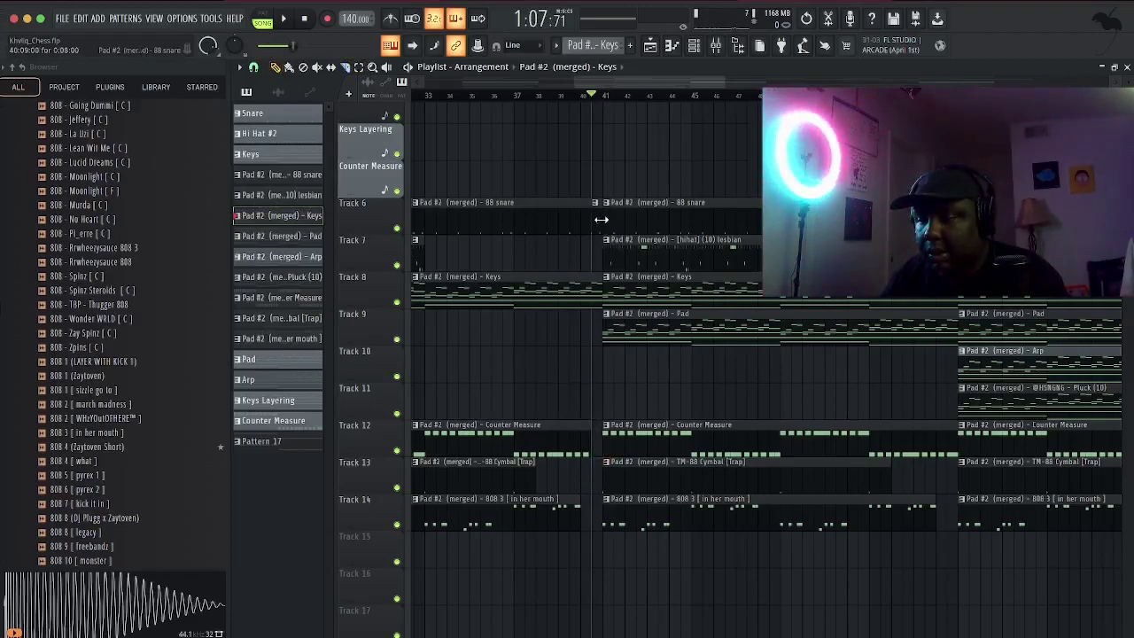
key(space)
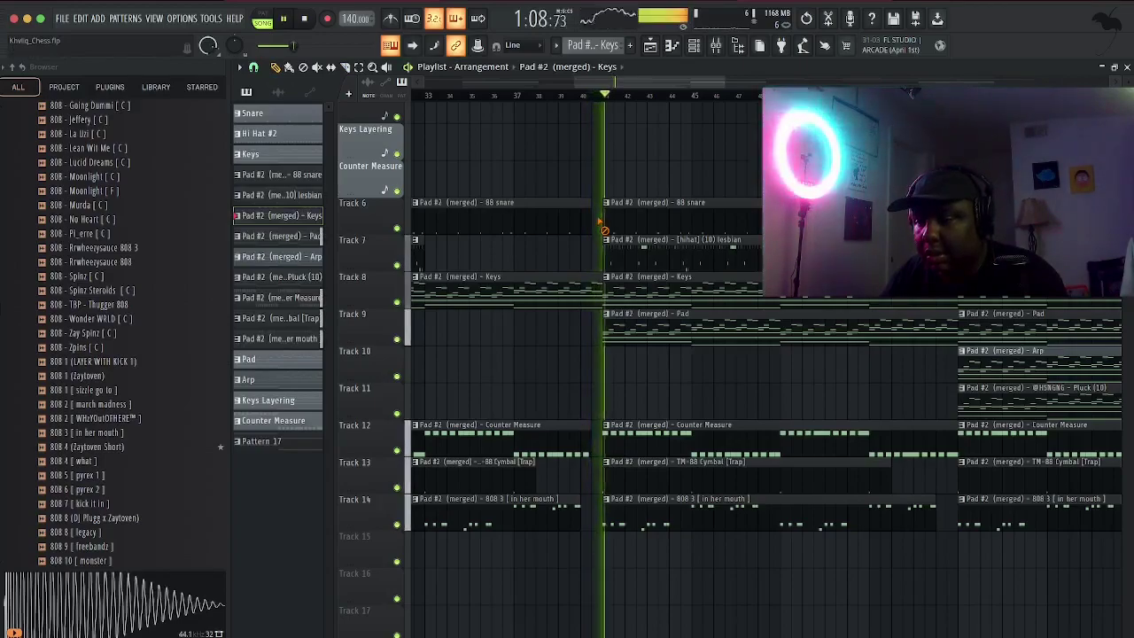
key(space)
click(565, 96)
key(space)
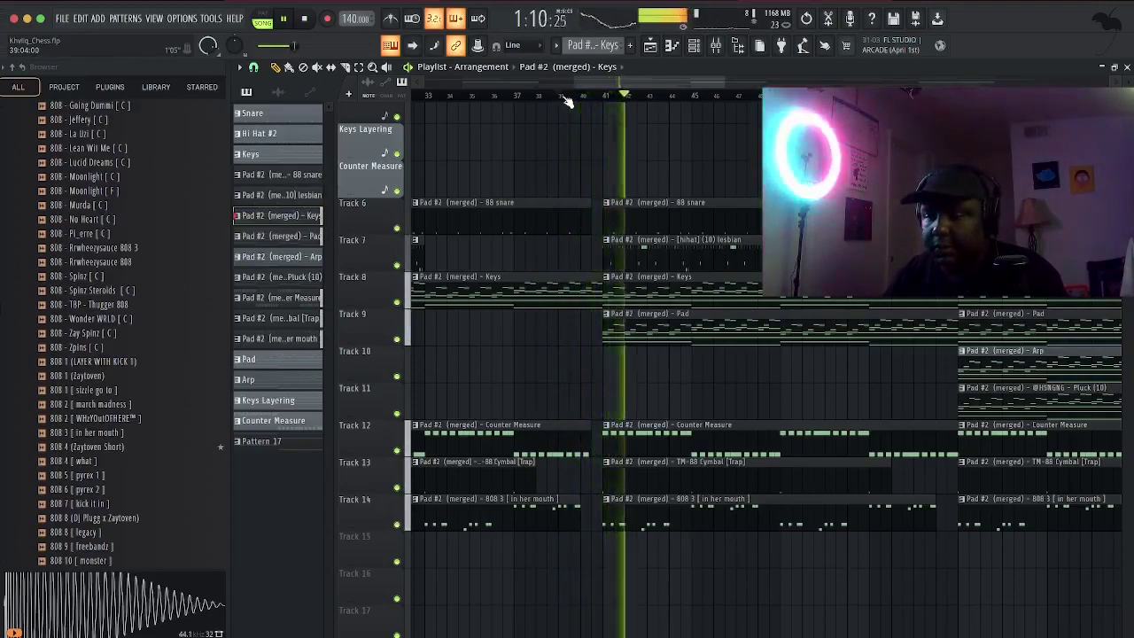
key(space)
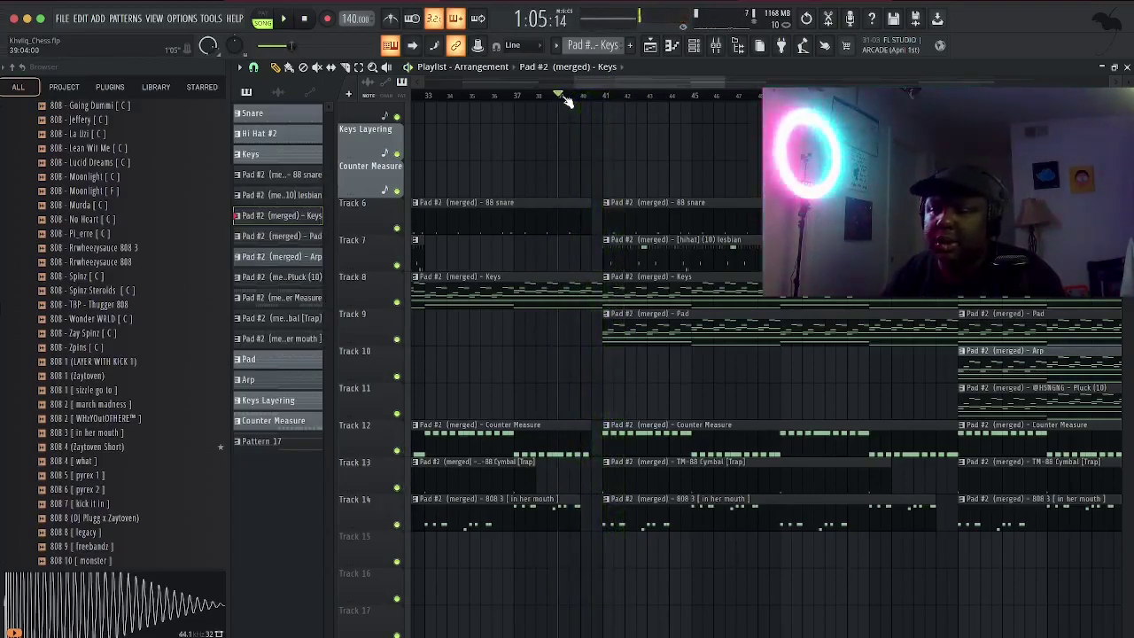
Audition the section from bar 89 and trim the first four bars of its 808 clip so it starts at bar 93.
drag(660, 81, 873, 85)
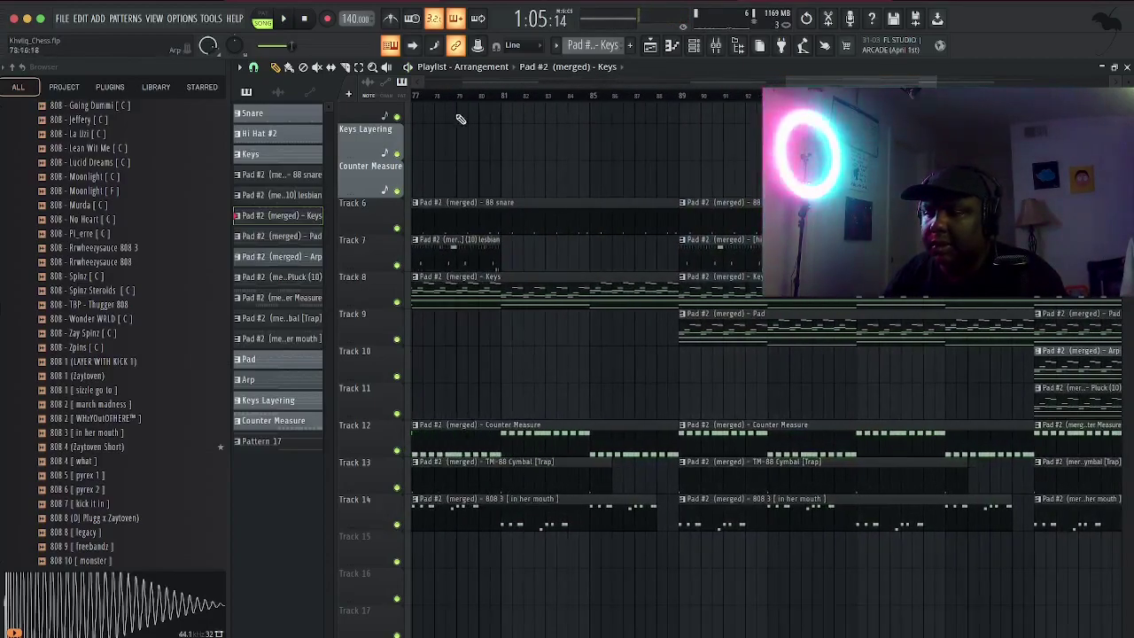
click(680, 97)
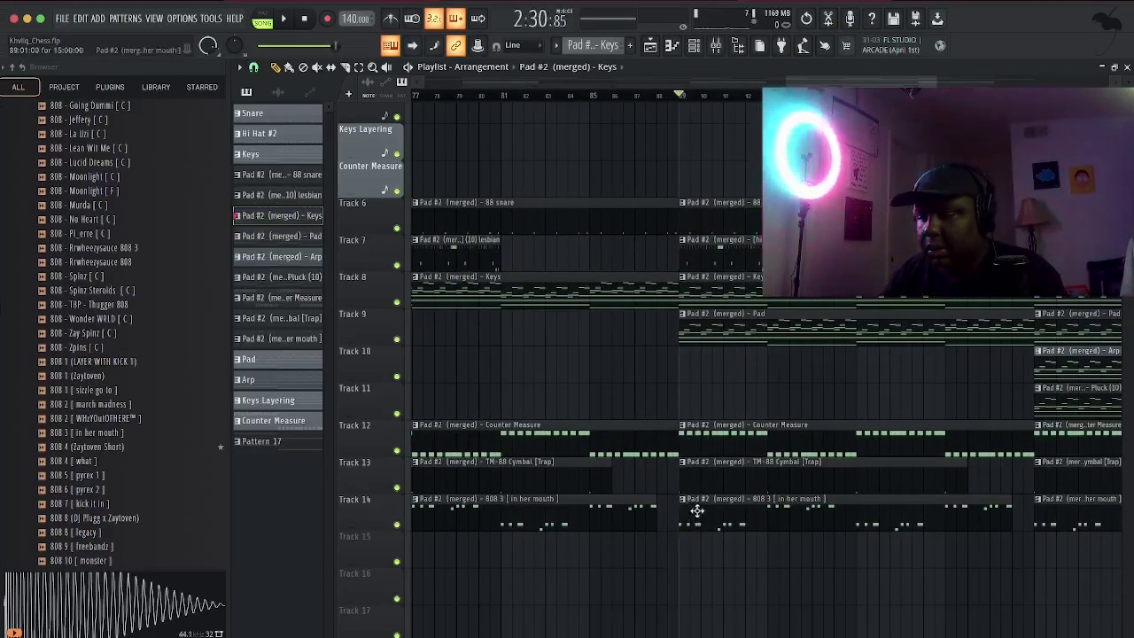
key(space)
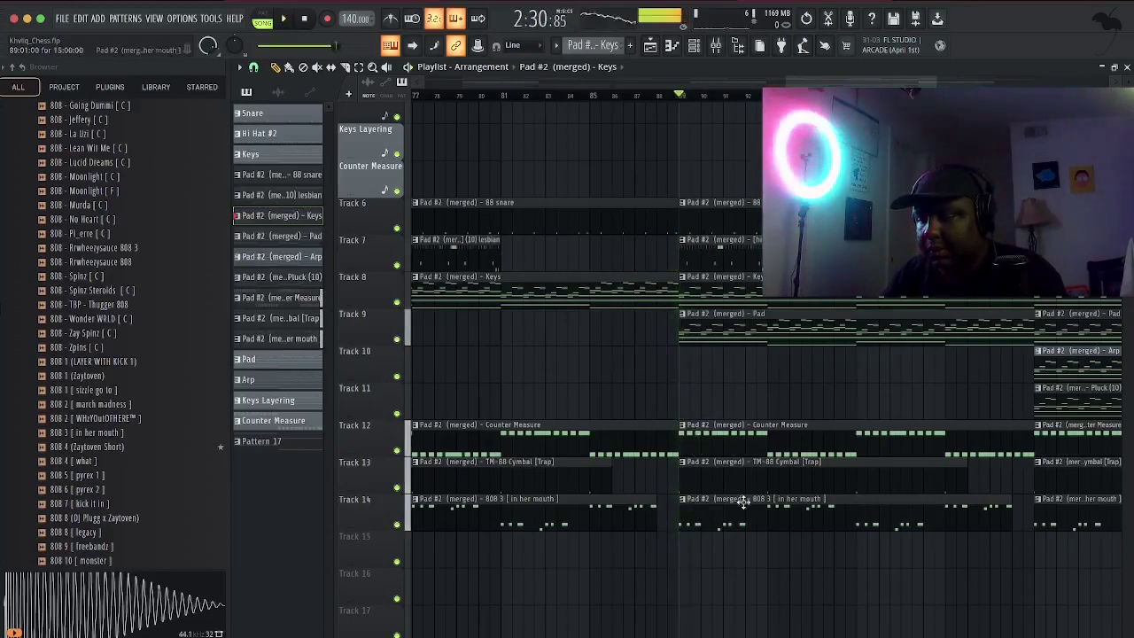
drag(681, 502, 769, 502)
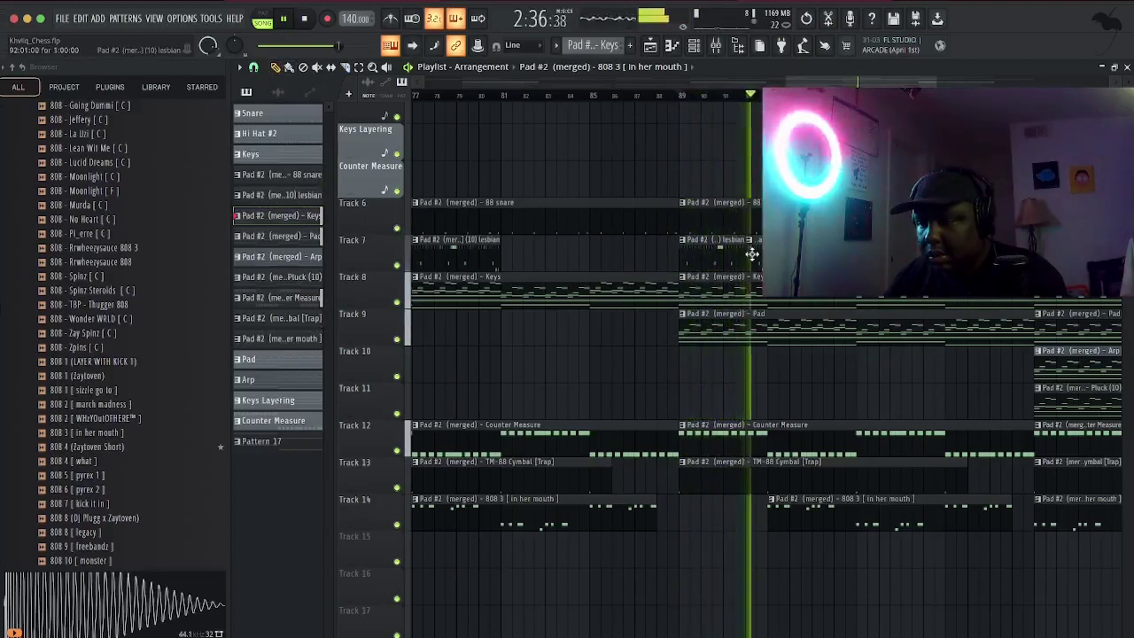
Restore the deleted hi-hat slice at bar 92, trim its end before bar 93, and audition the break.
key(space)
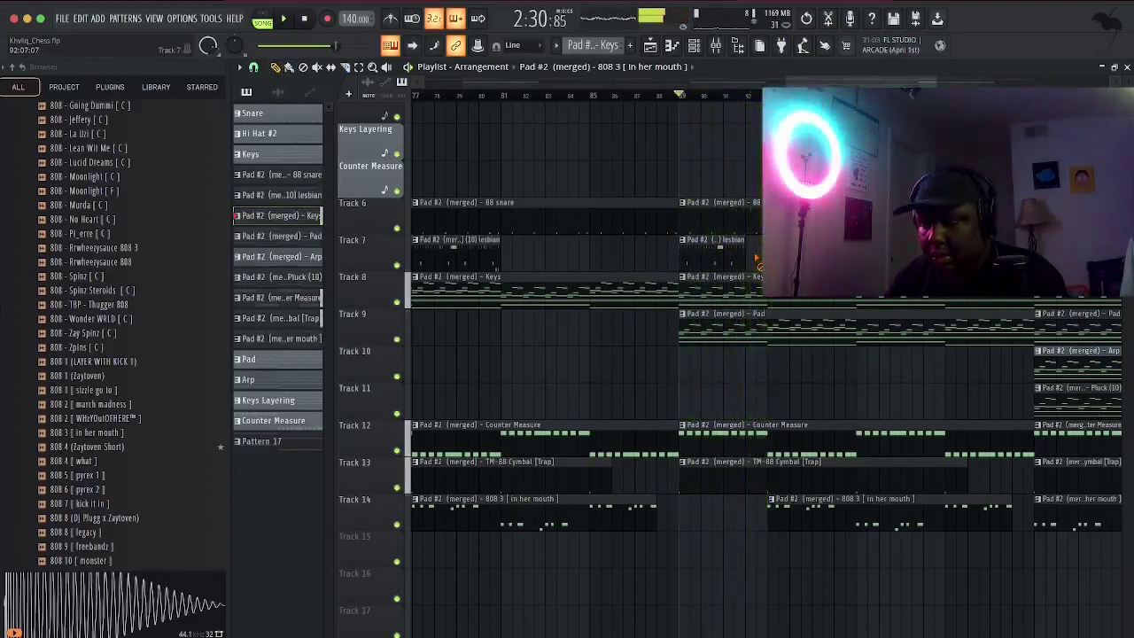
key(ctrl+z)
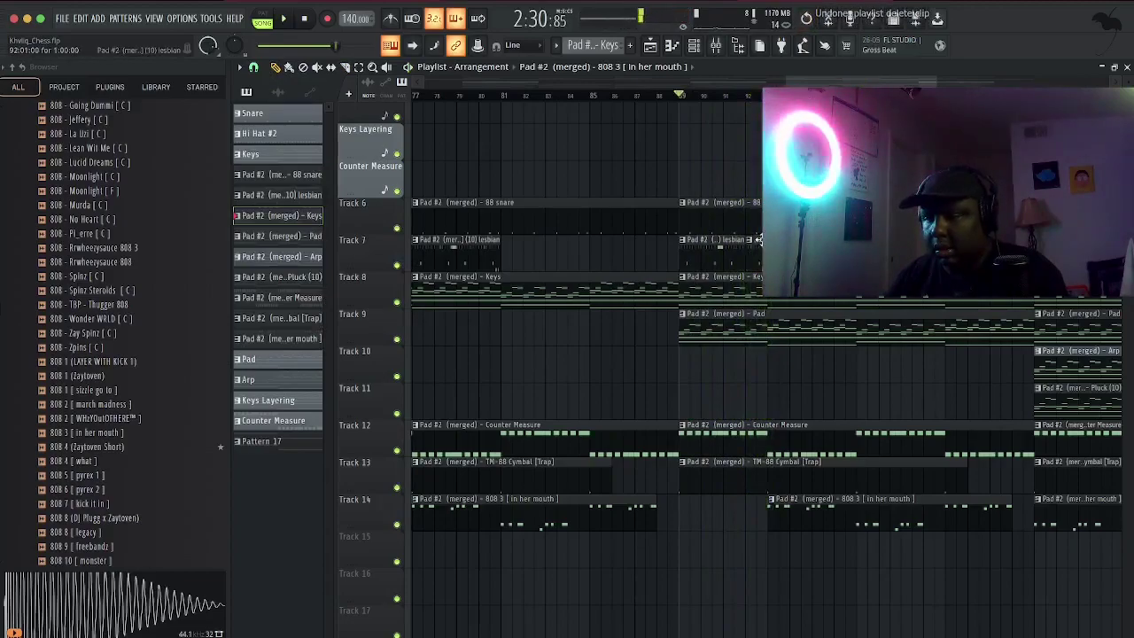
key(space)
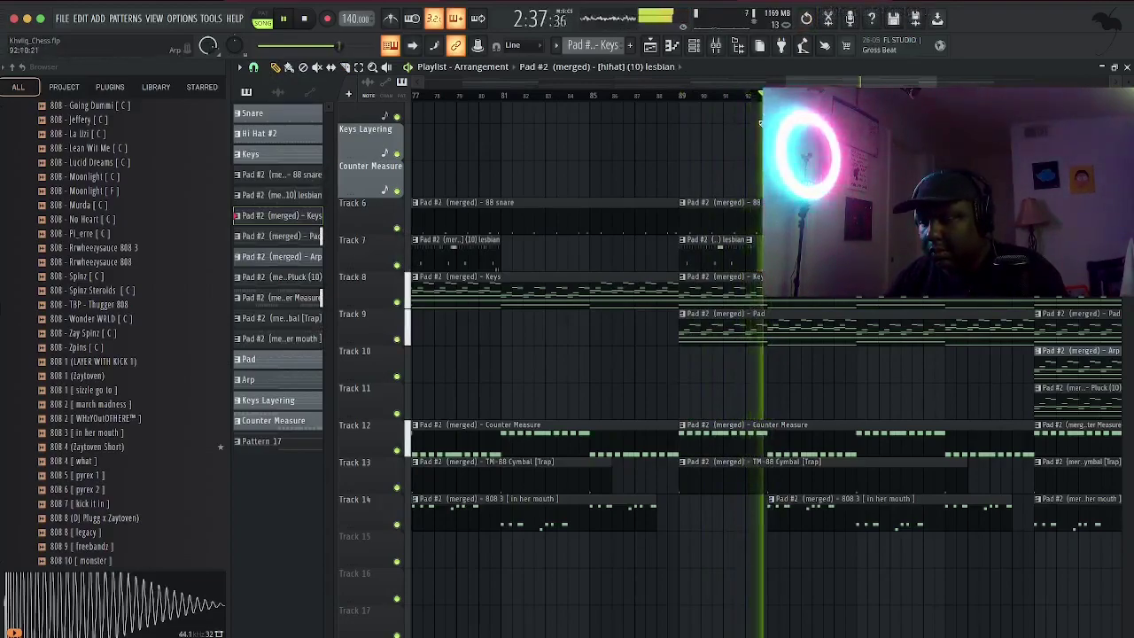
key(space)
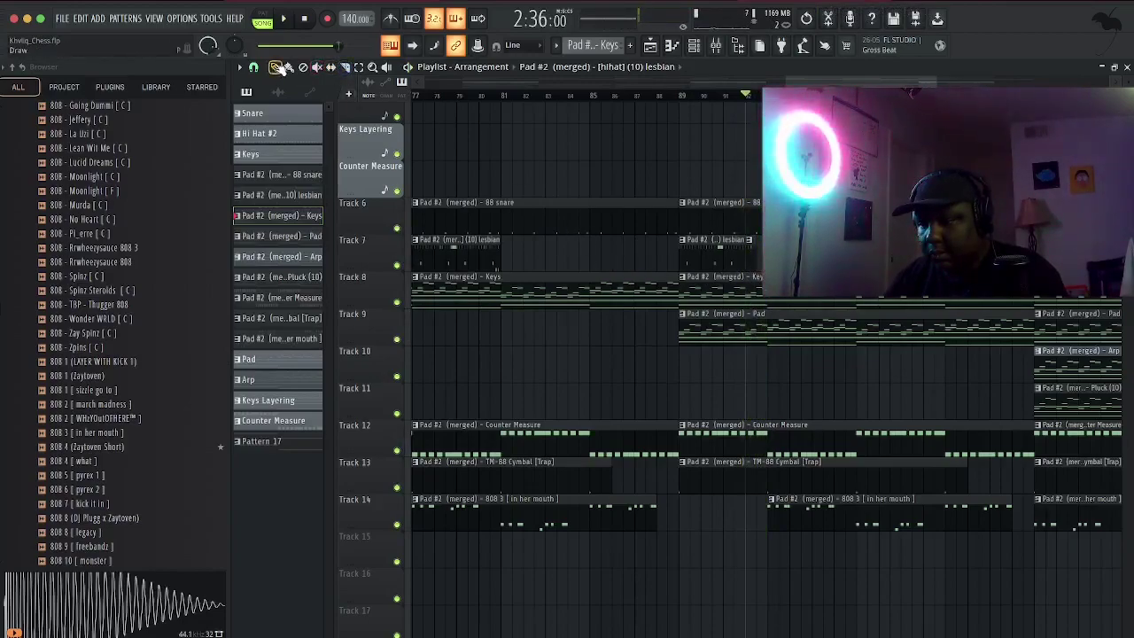
Cut the last half bar before bar 93 from the Keys and Counter Measure clips and audition the break from bar 92.
key(space)
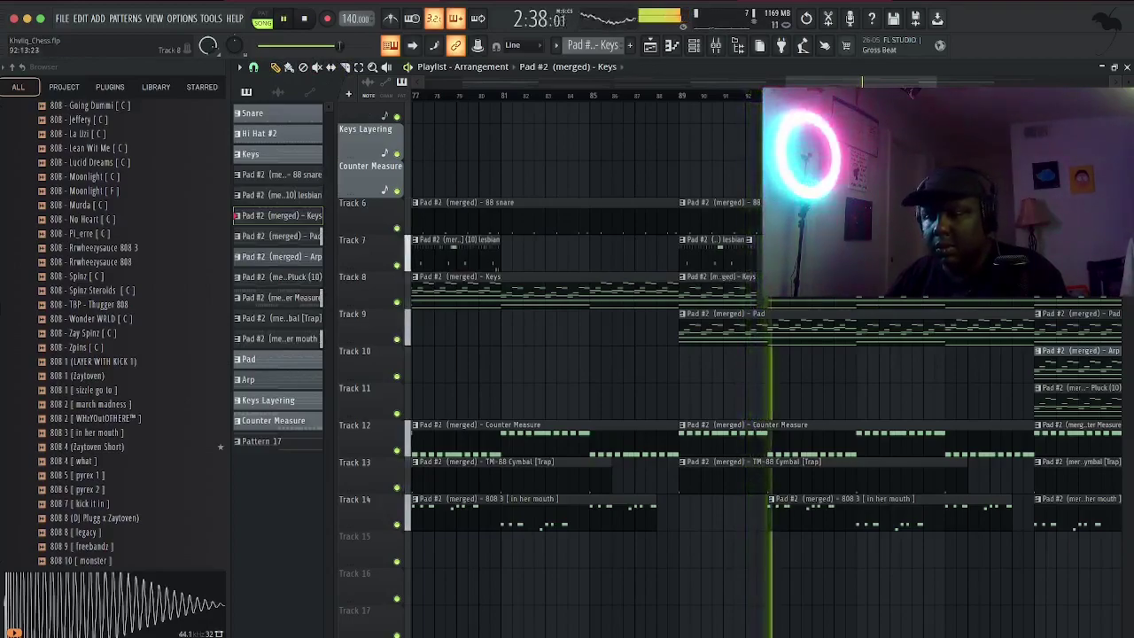
key(space)
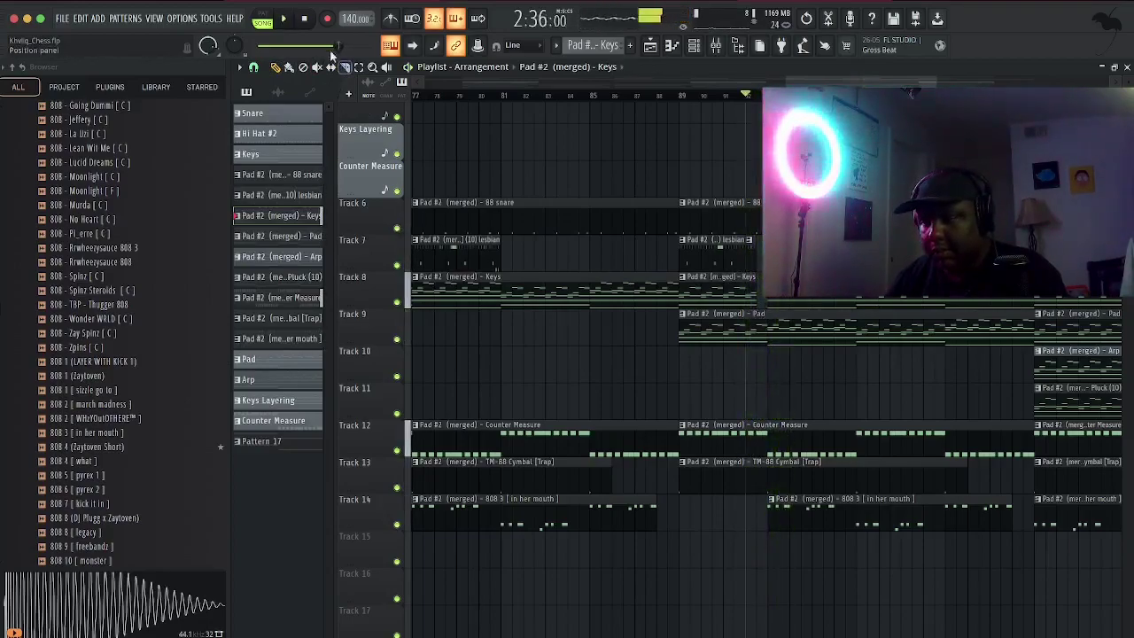
click(769, 429)
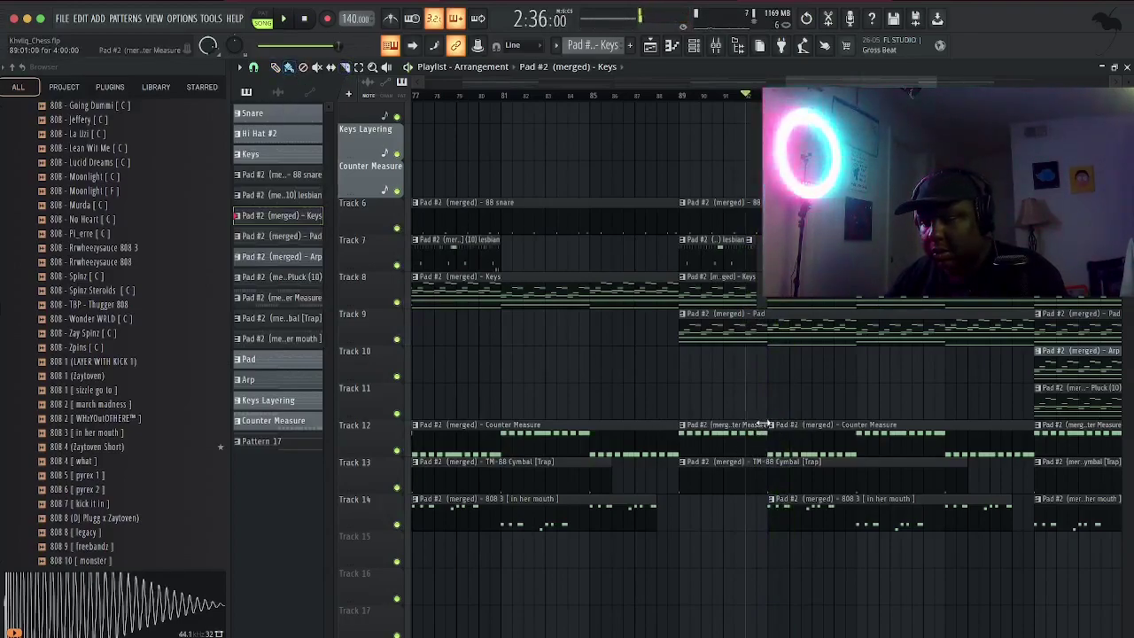
key(space)
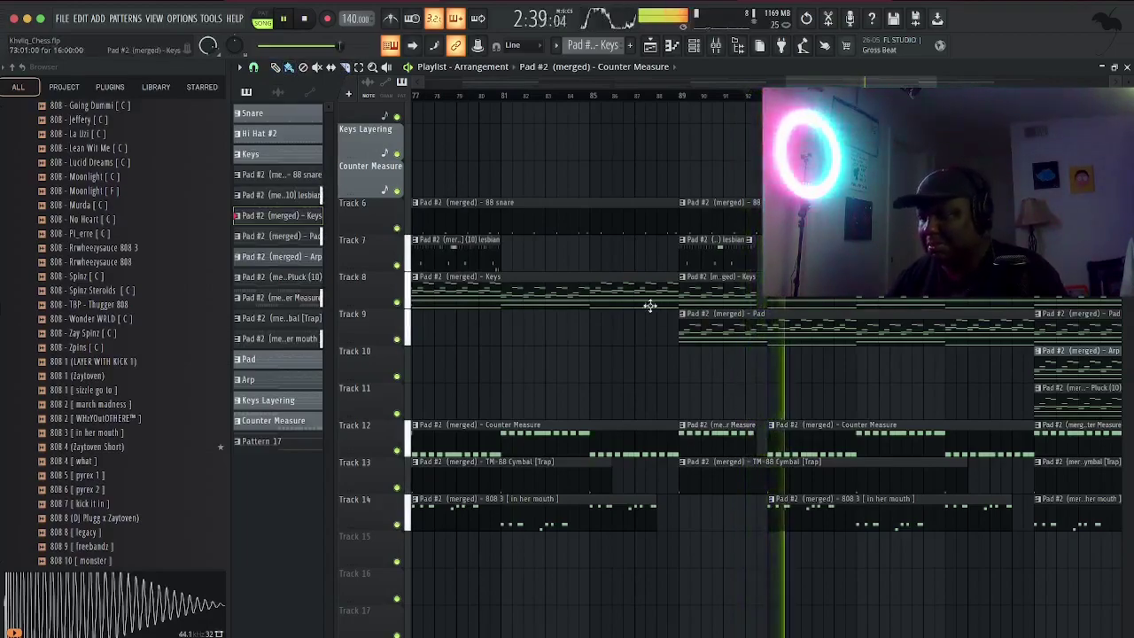
key(space)
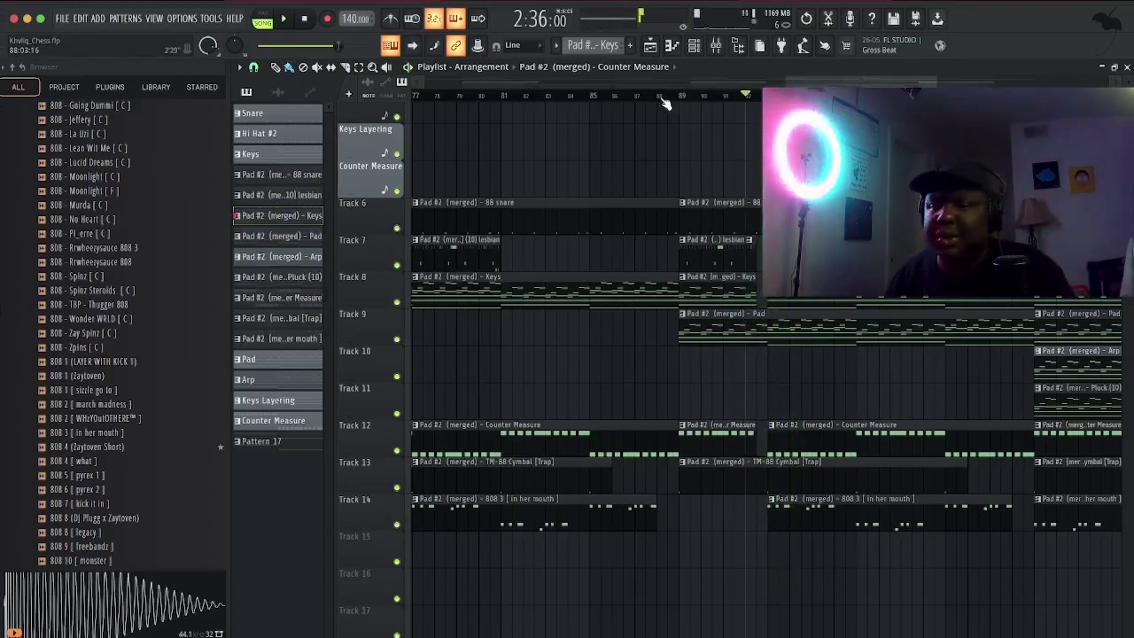
Audition the section from half a bar before bar 89, and return to the Keys intro at bar 1.
click(674, 96)
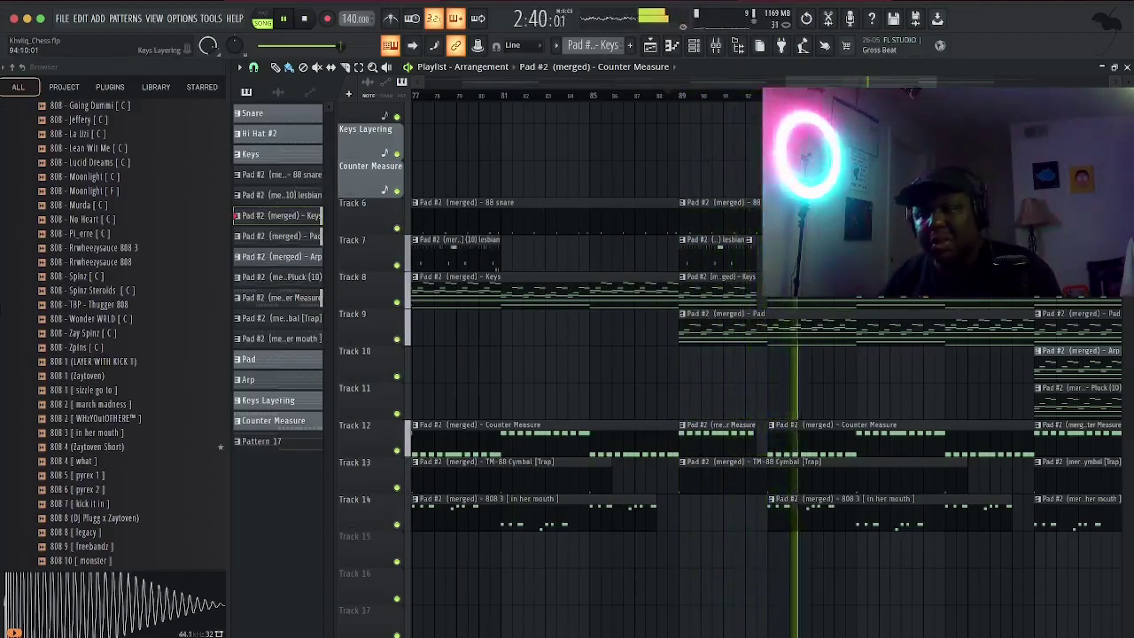
key(space)
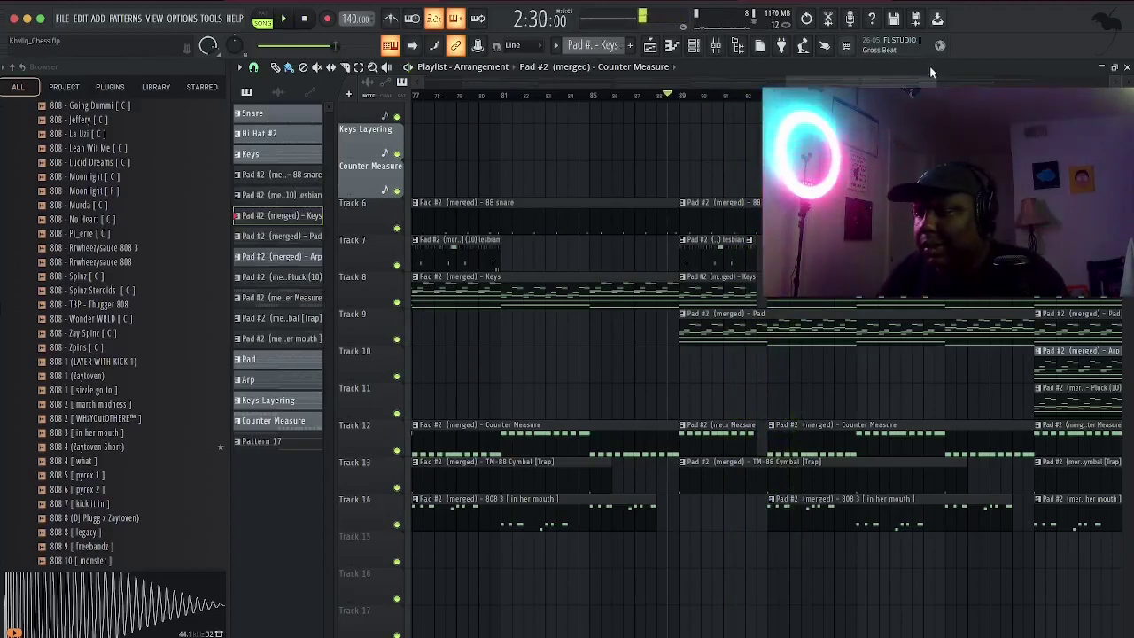
drag(935, 76, 333, 81)
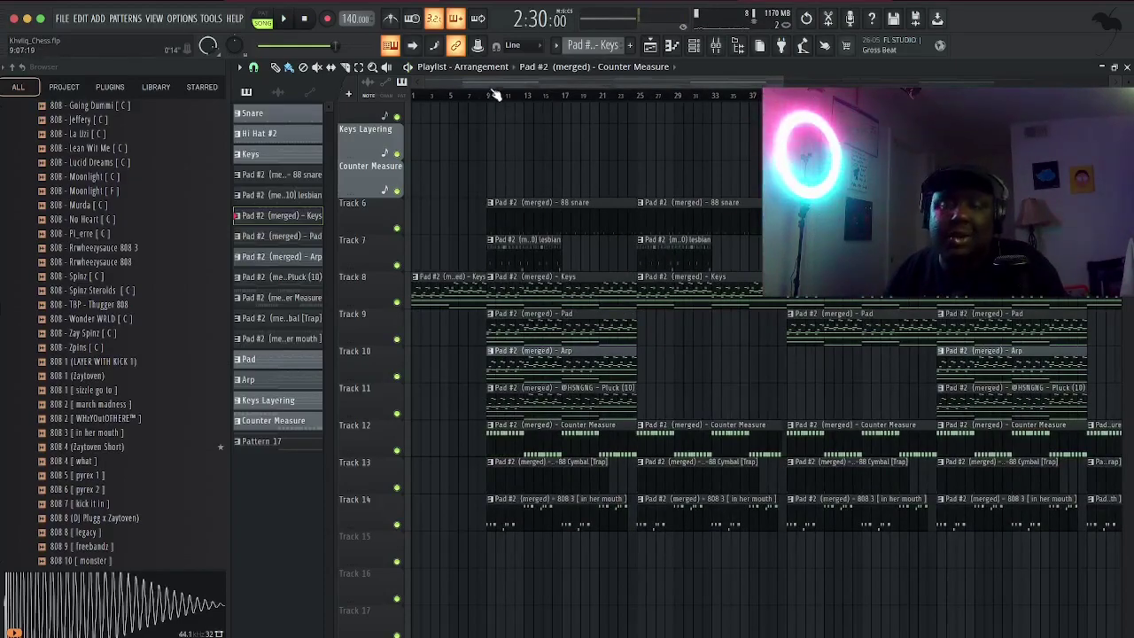
drag(786, 85, 538, 69)
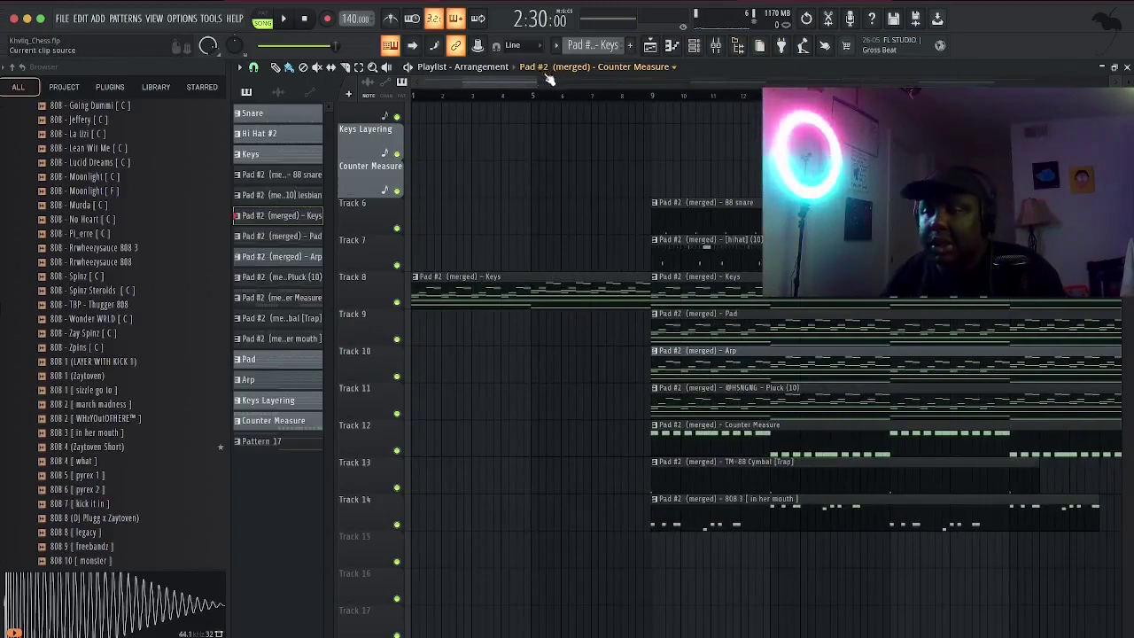